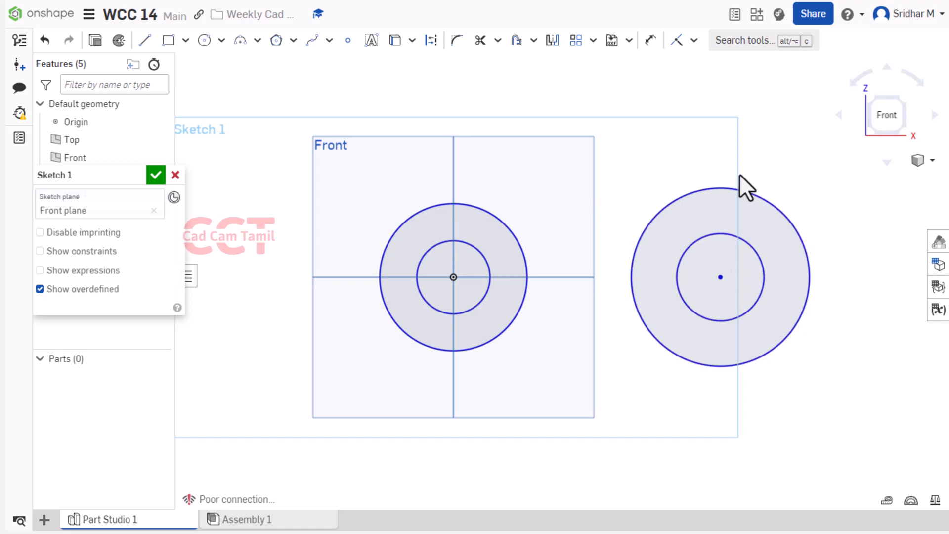
Apply Equal constraints between the two outer circles and between the two inner circles
key(e)
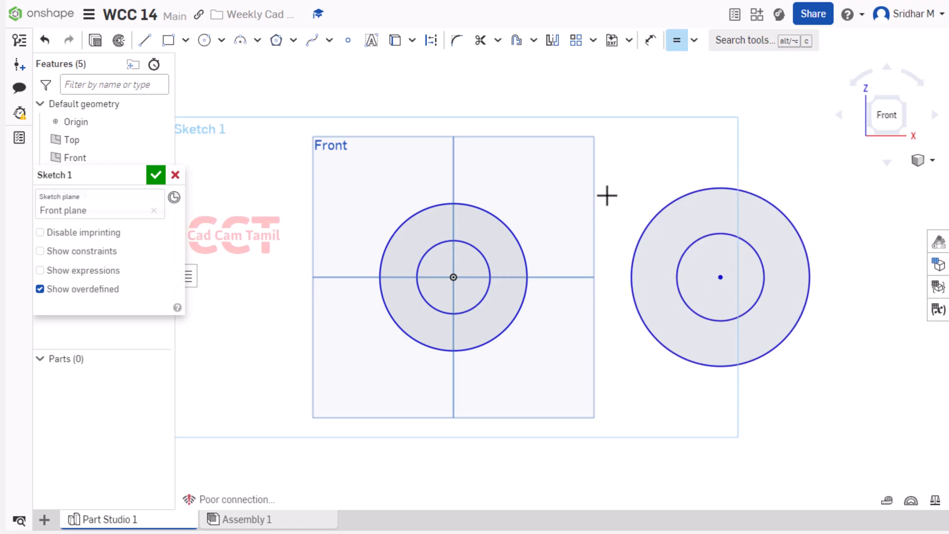
click(509, 227)
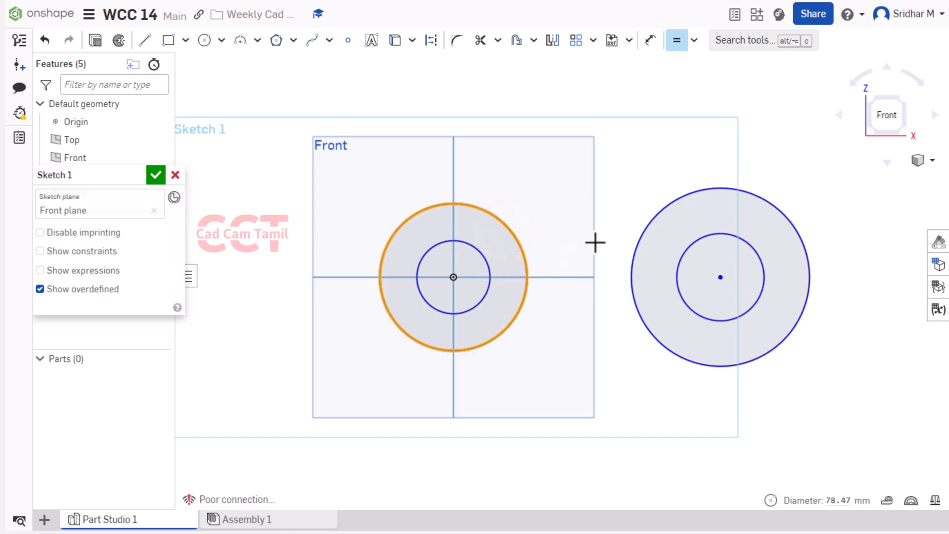
click(658, 213)
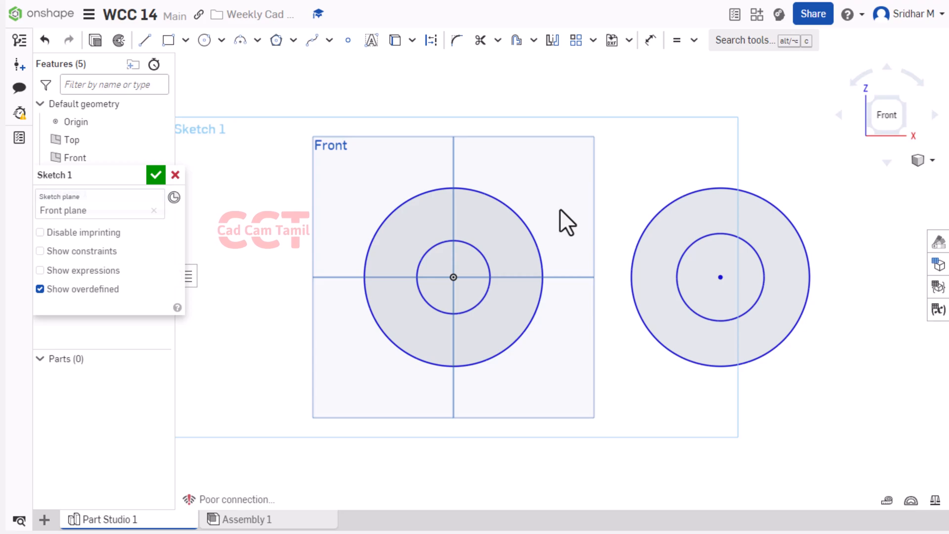
click(483, 251)
click(700, 239)
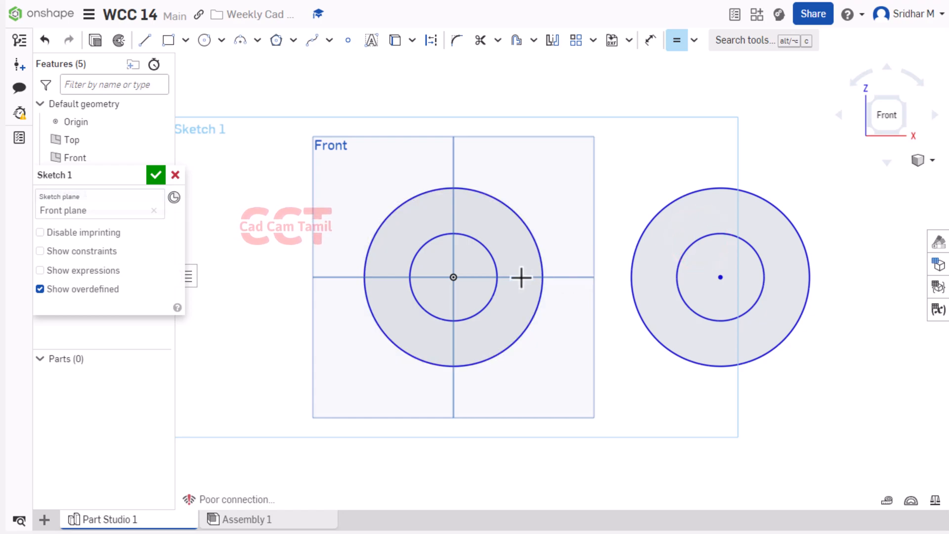
key(Escape)
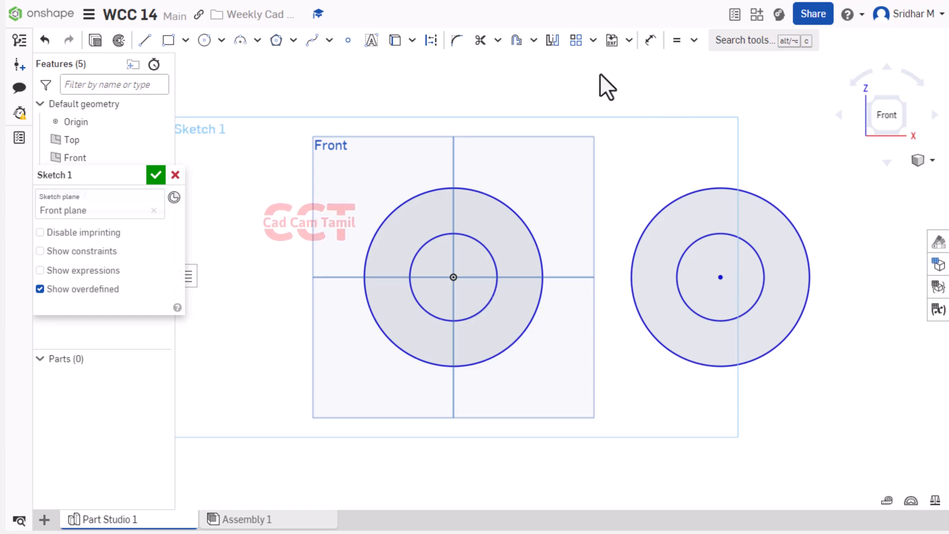
Dimension the outer circle centred on the origin to a diameter of 68 mm
click(694, 41)
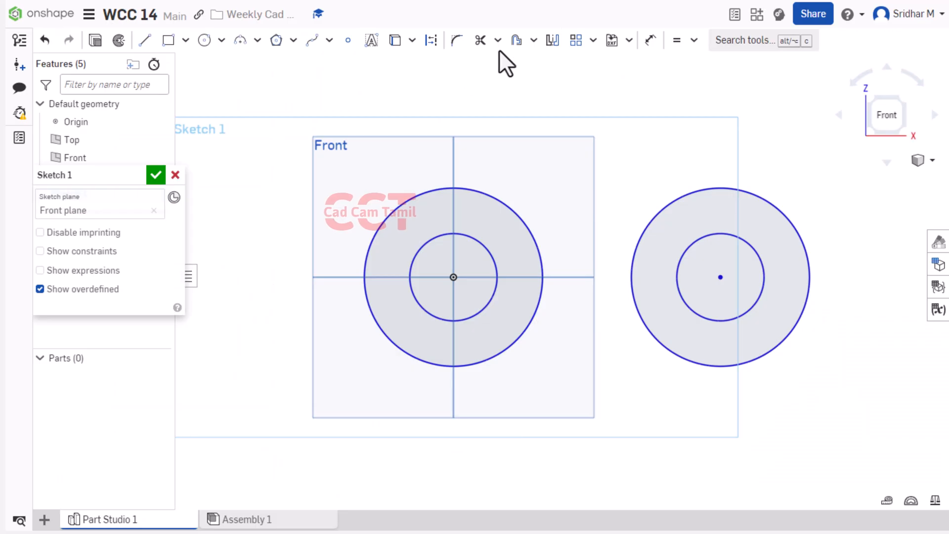
click(650, 40)
click(489, 193)
click(537, 163)
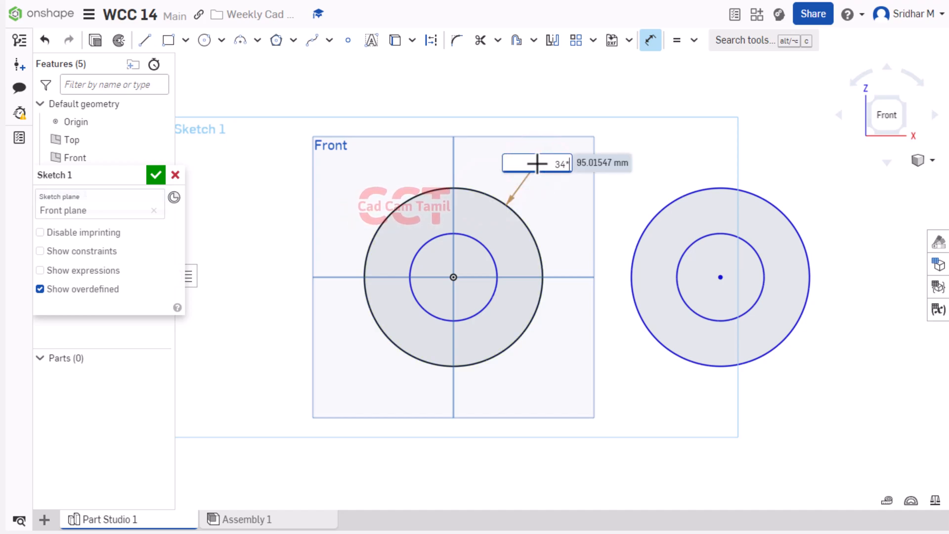
key(Return)
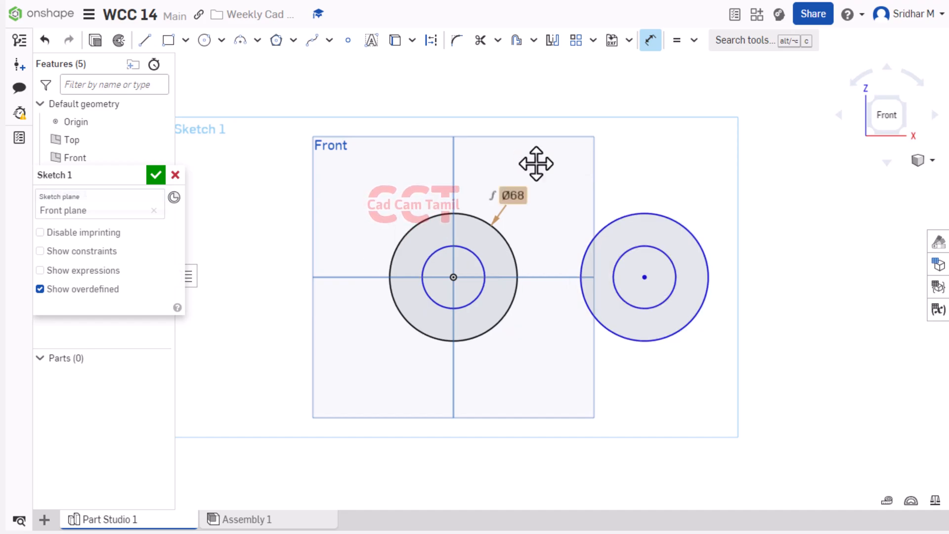
Dimension the inner circle centred on the origin to a diameter of 30 mm
click(486, 271)
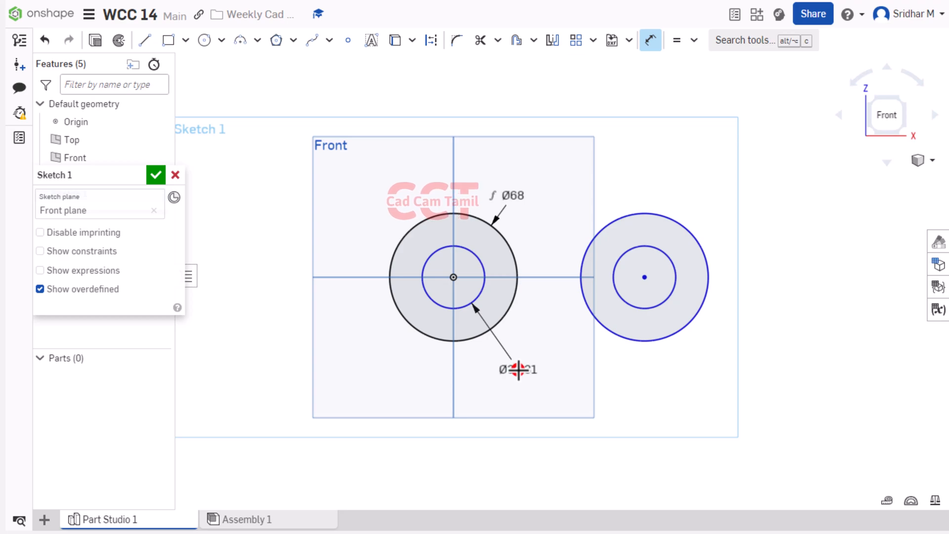
click(518, 370)
text(30)
key(Return)
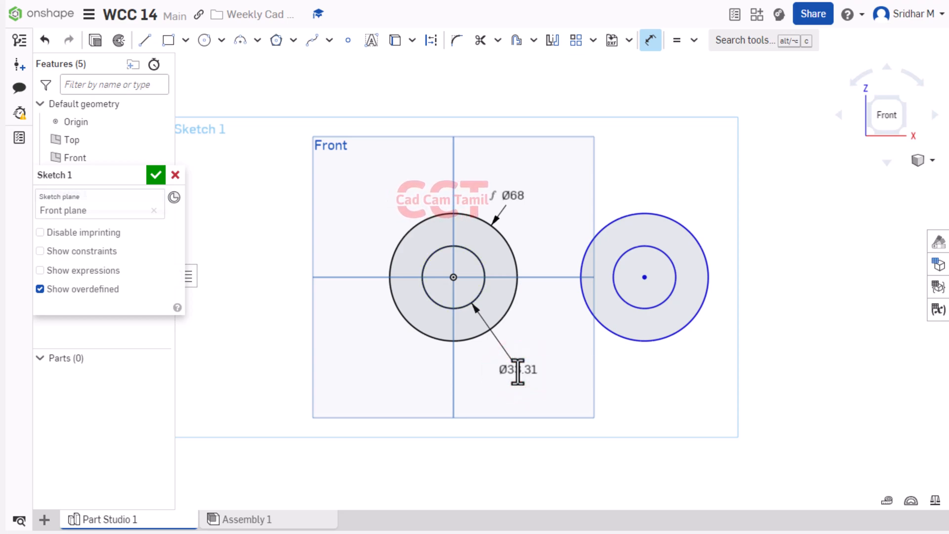
Set the horizontal distance between the centres of the two circle pairs to 108 mm
scroll(658, 376, up, 1)
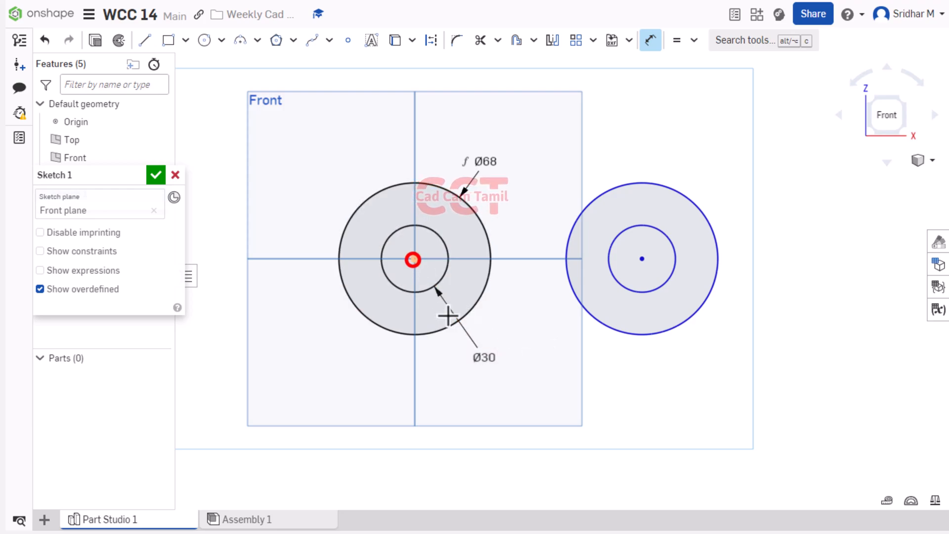
click(642, 260)
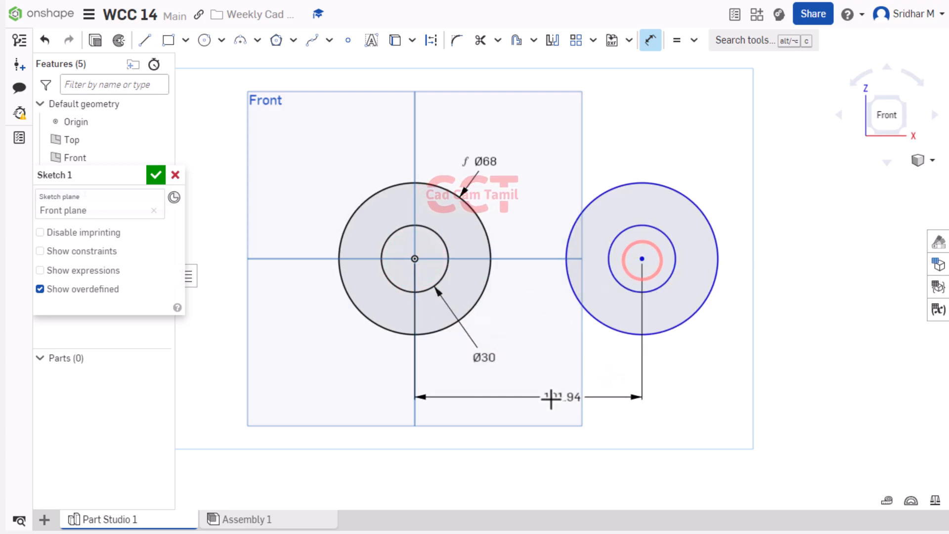
click(528, 399)
text(108)
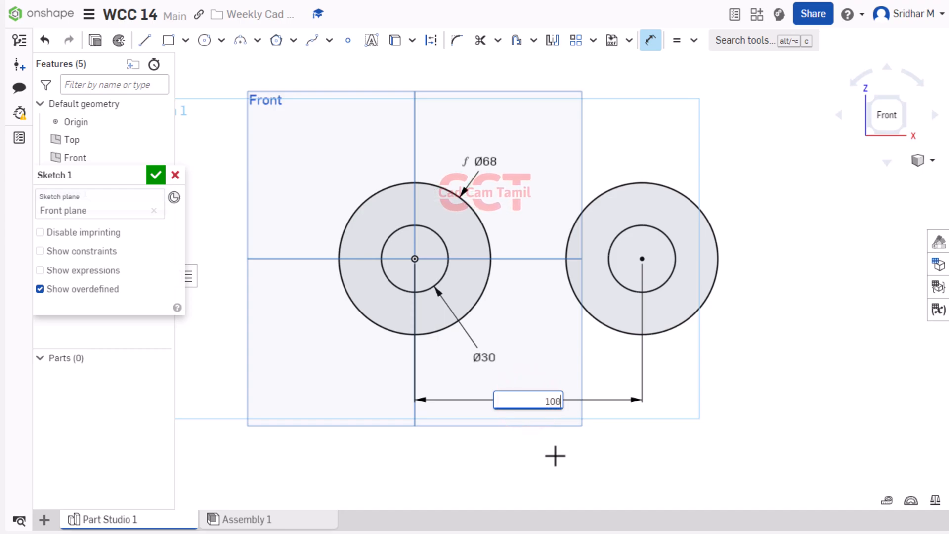
key(Return)
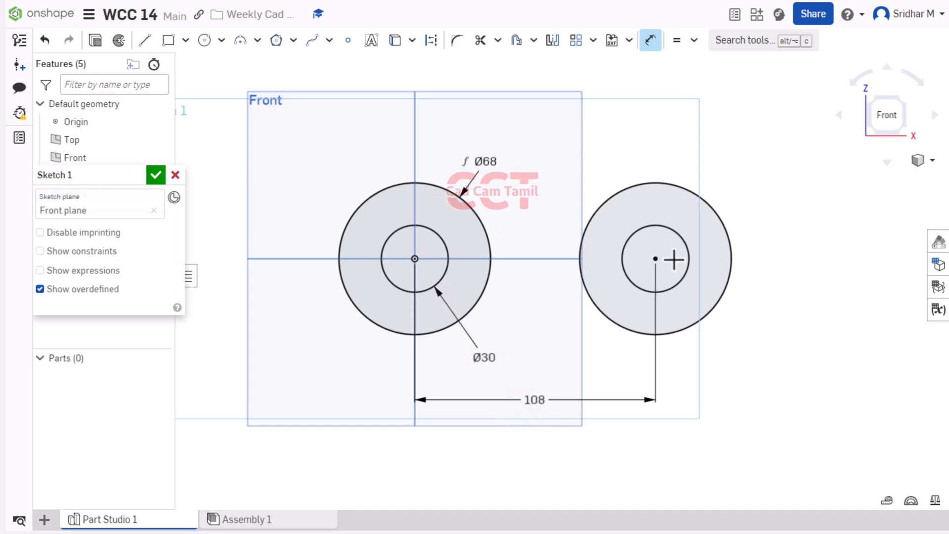
Draw a horizontal line joining the highest points of the two outer circles, without keeping a length dimension
click(145, 40)
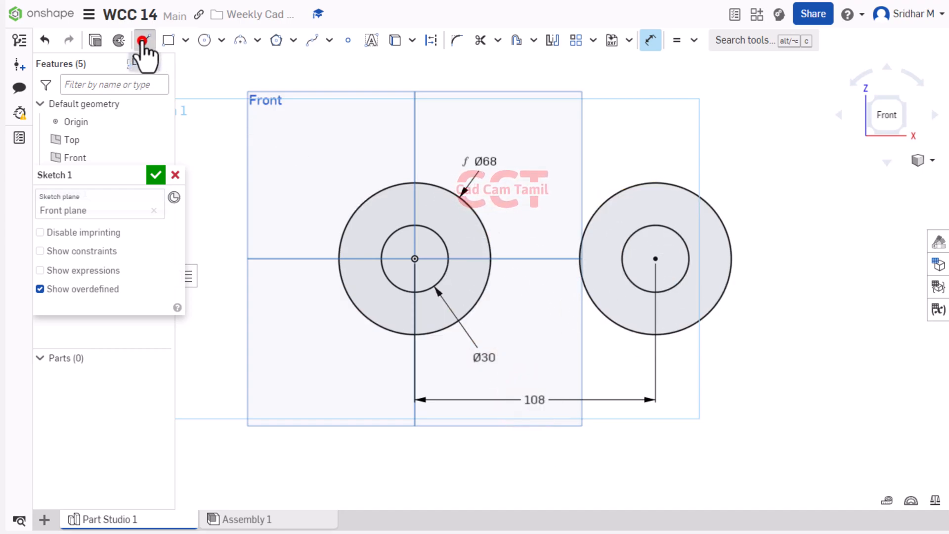
click(413, 183)
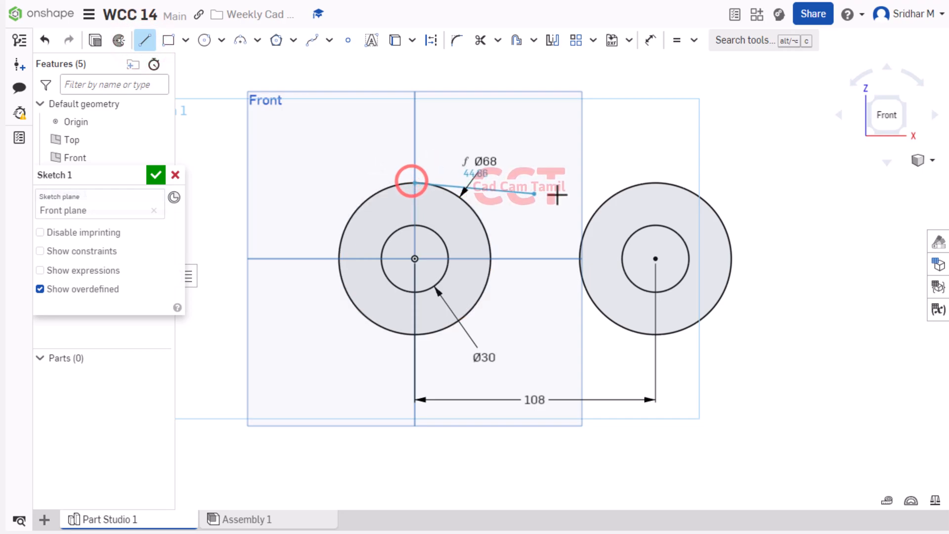
click(657, 182)
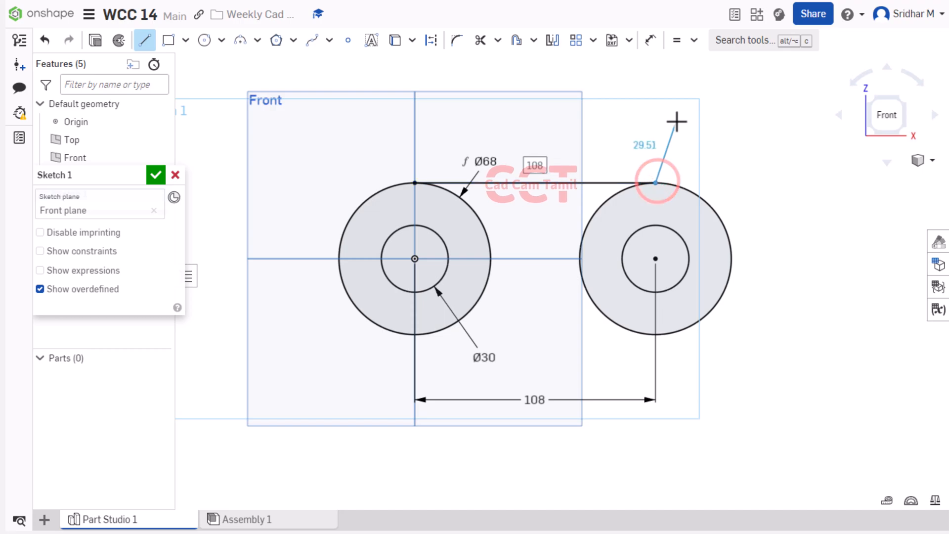
click(542, 170)
key(Delete)
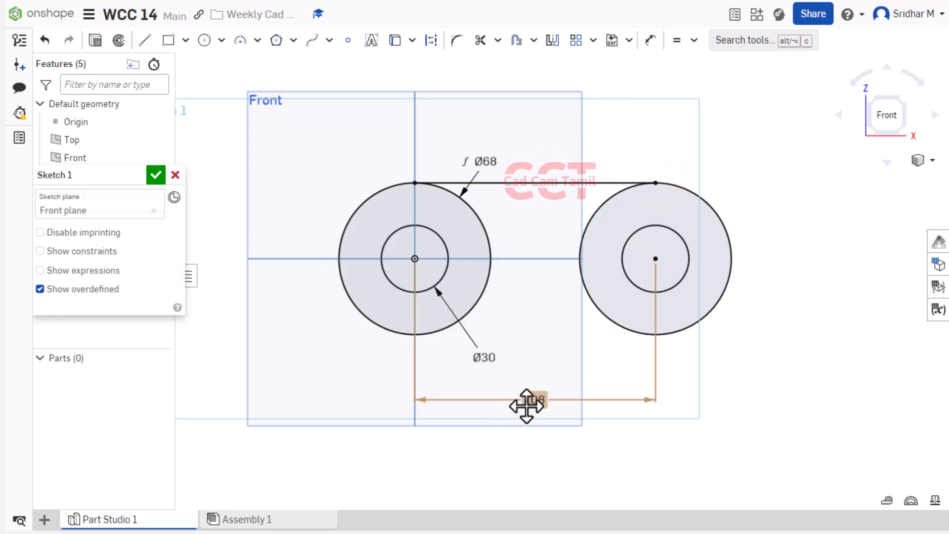
Draw a line about 112 mm long from the lowest point of the origin's outer circle to the underside of the other outer circle
click(144, 40)
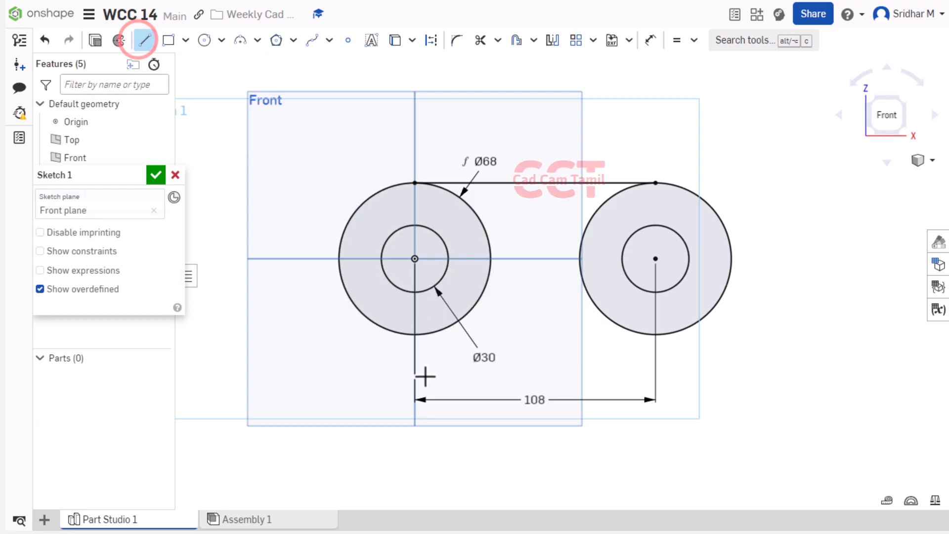
click(416, 334)
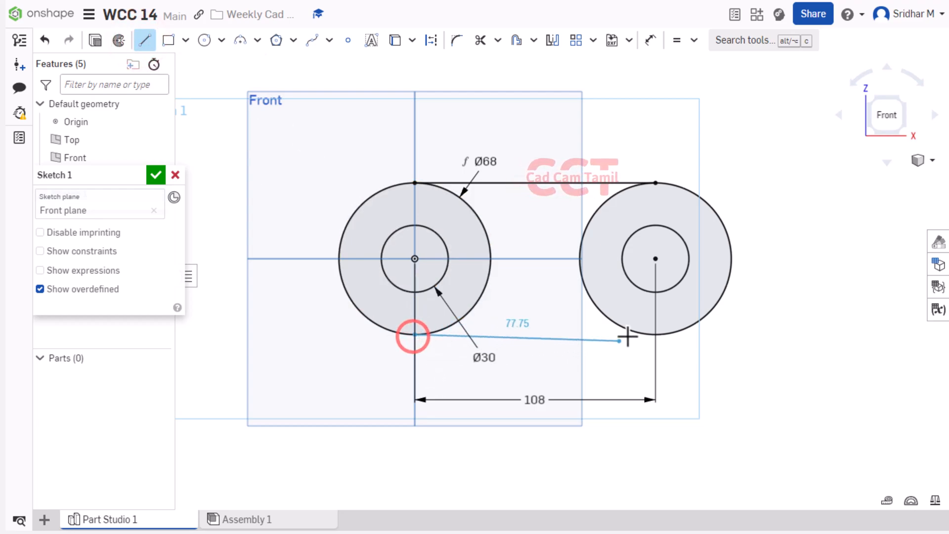
click(663, 336)
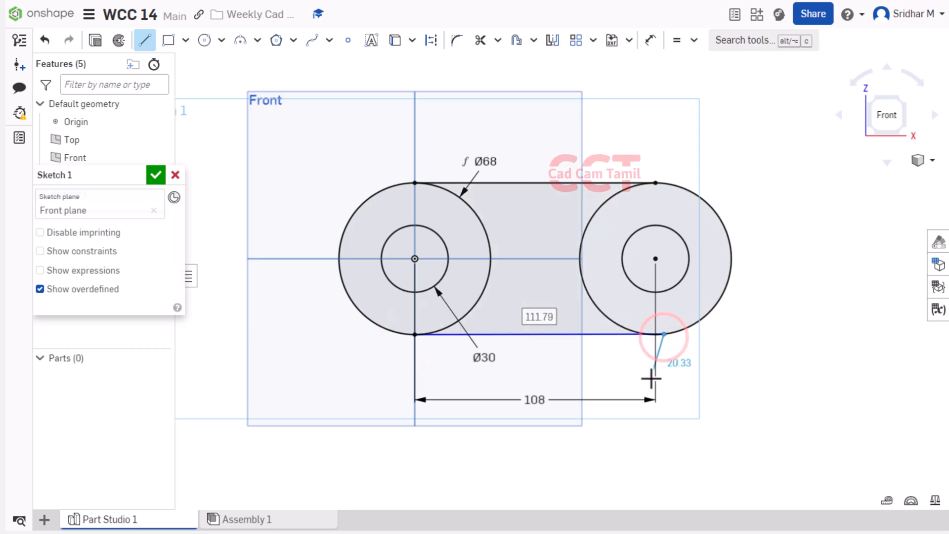
key(Escape)
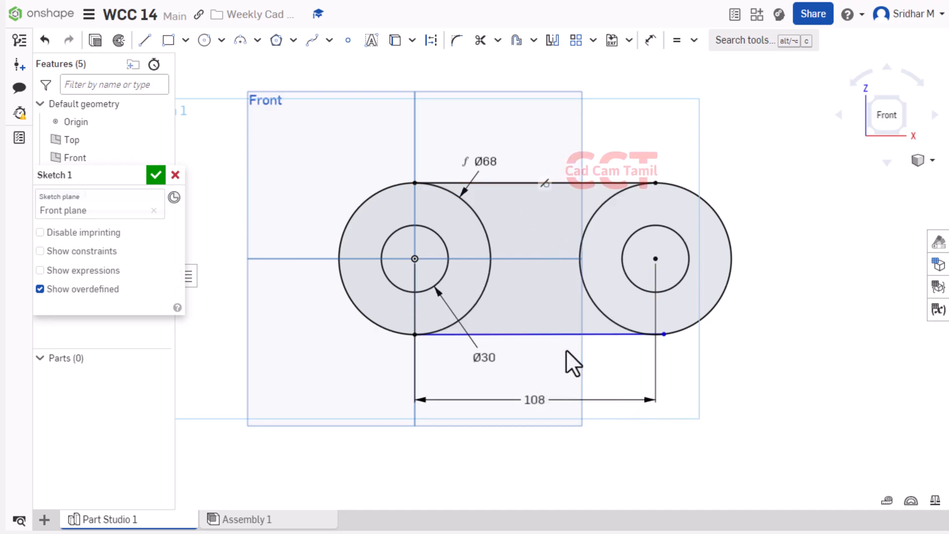
Apply a Tangent constraint between the lower connecting line and the outer circle away from the origin
click(576, 338)
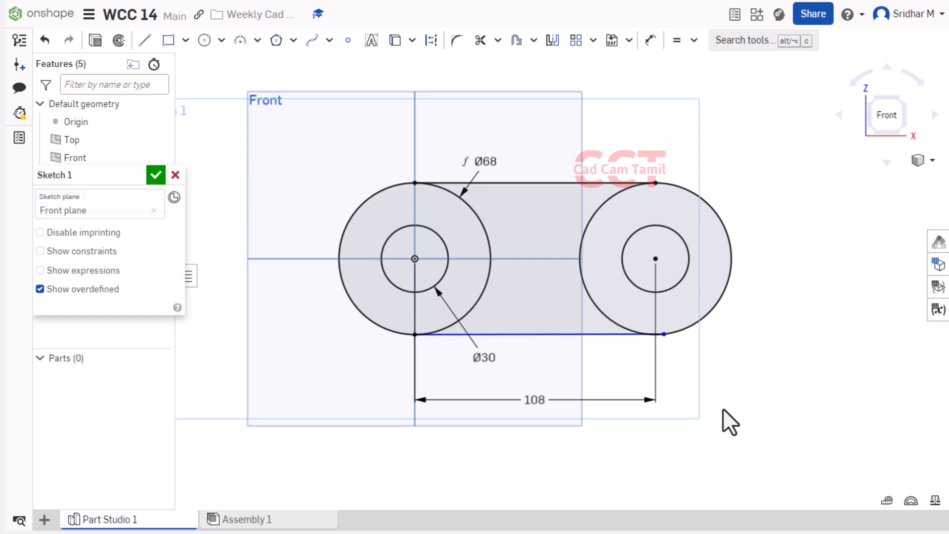
click(694, 41)
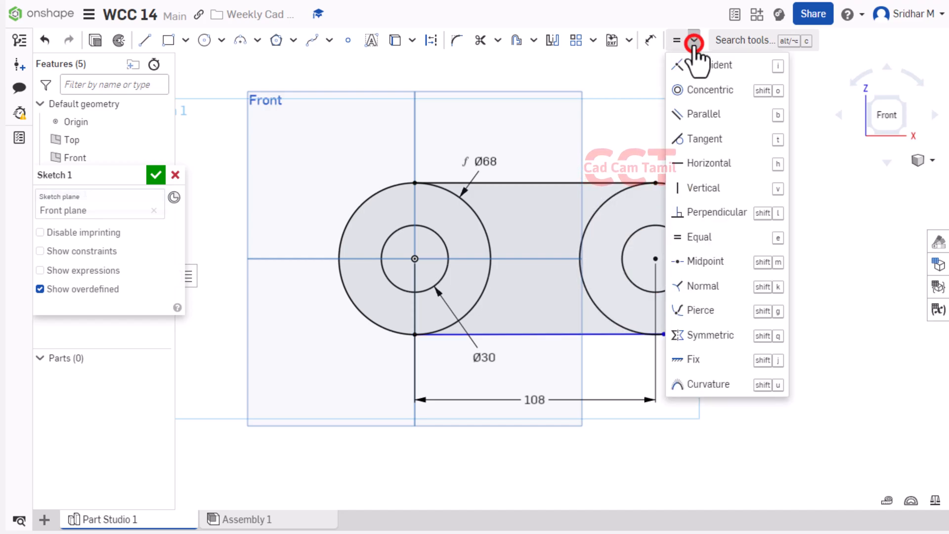
click(702, 139)
click(702, 323)
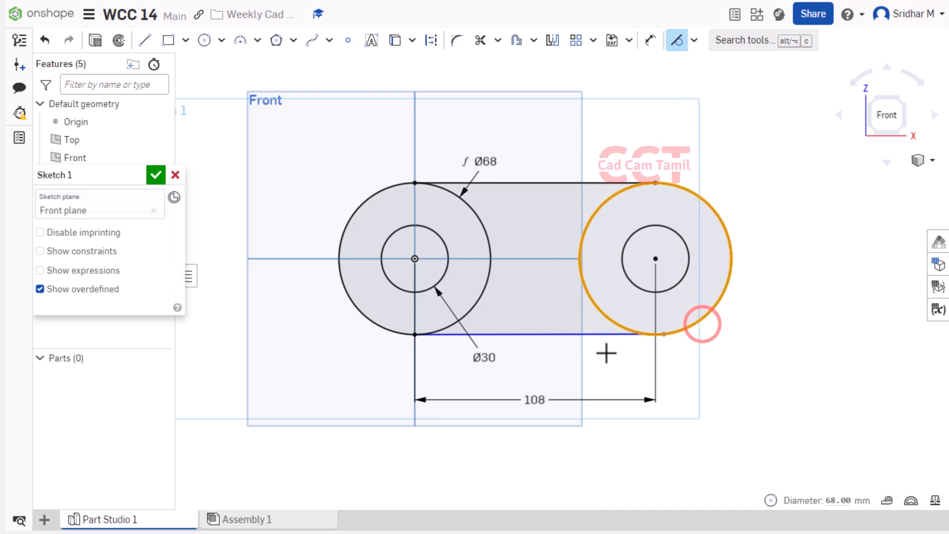
click(605, 335)
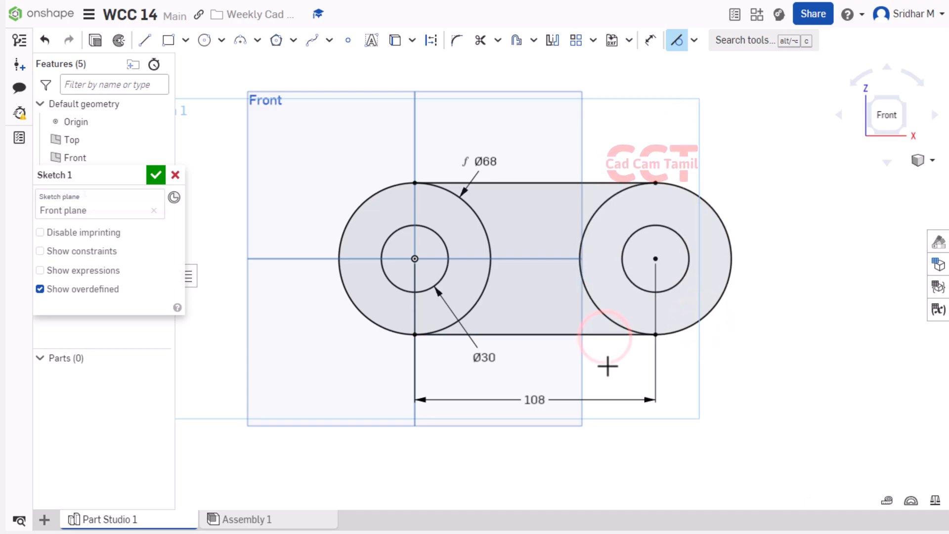
key(Escape)
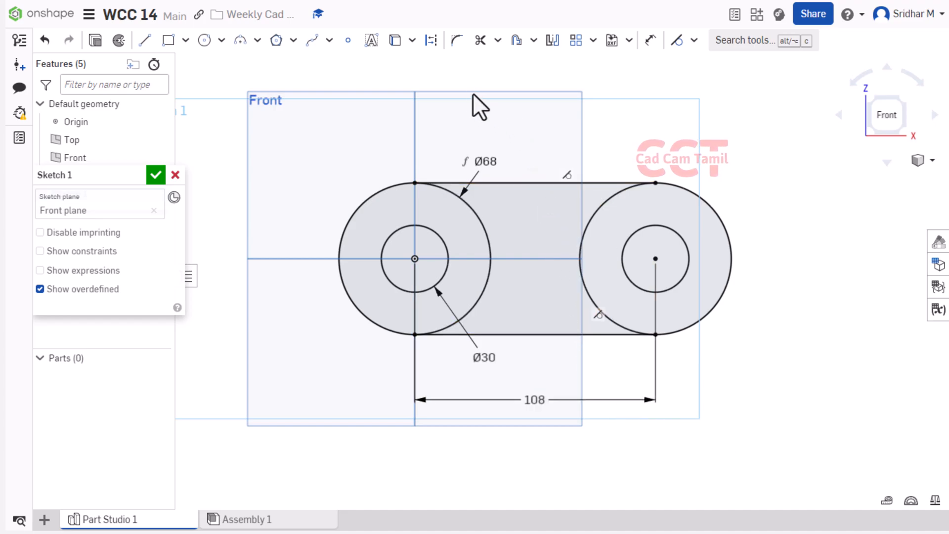
Trim the facing inner halves of both outer circles to form a slot-shaped outline, keeping both 30 mm circles intact
click(480, 40)
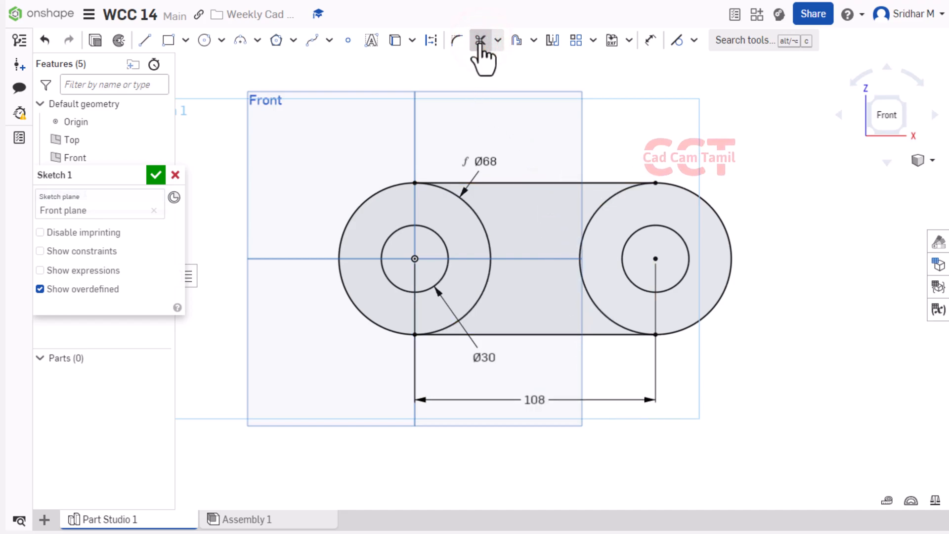
click(480, 228)
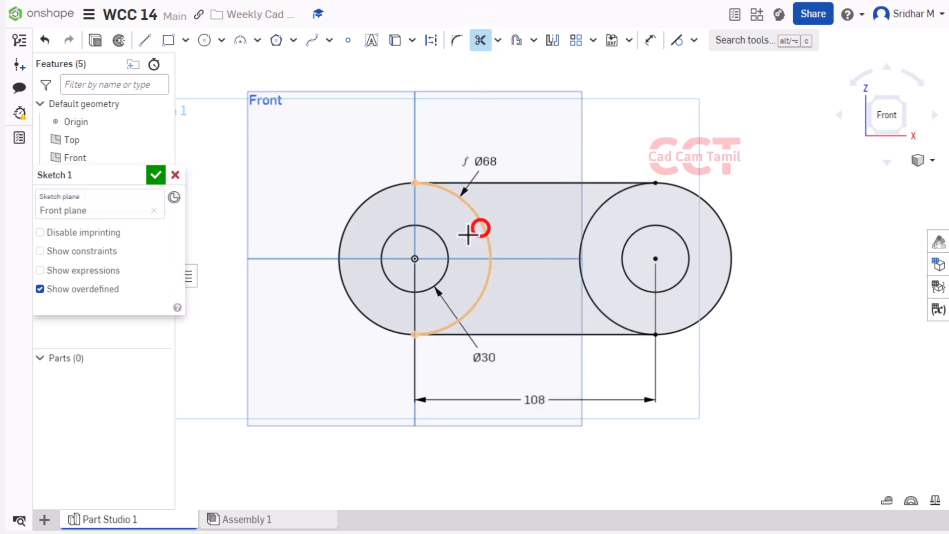
click(440, 240)
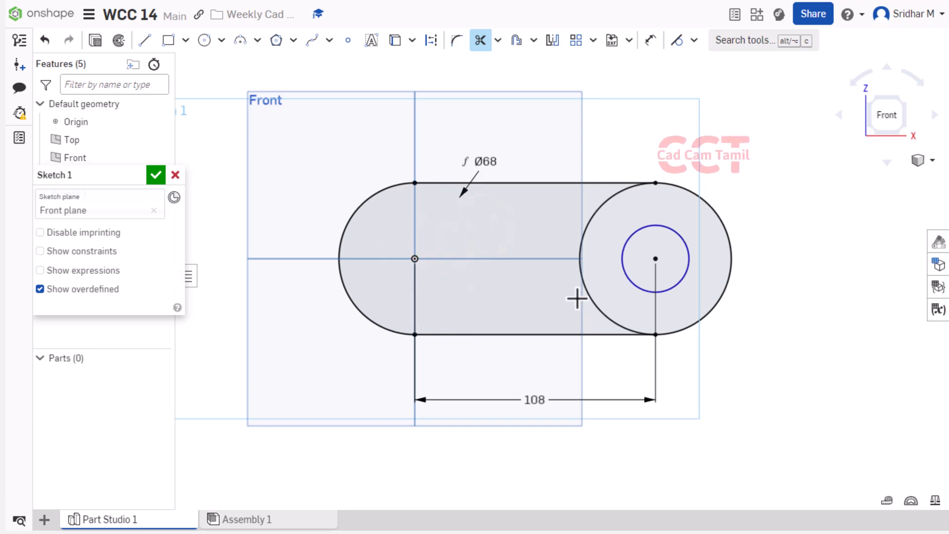
key(ctrl+z)
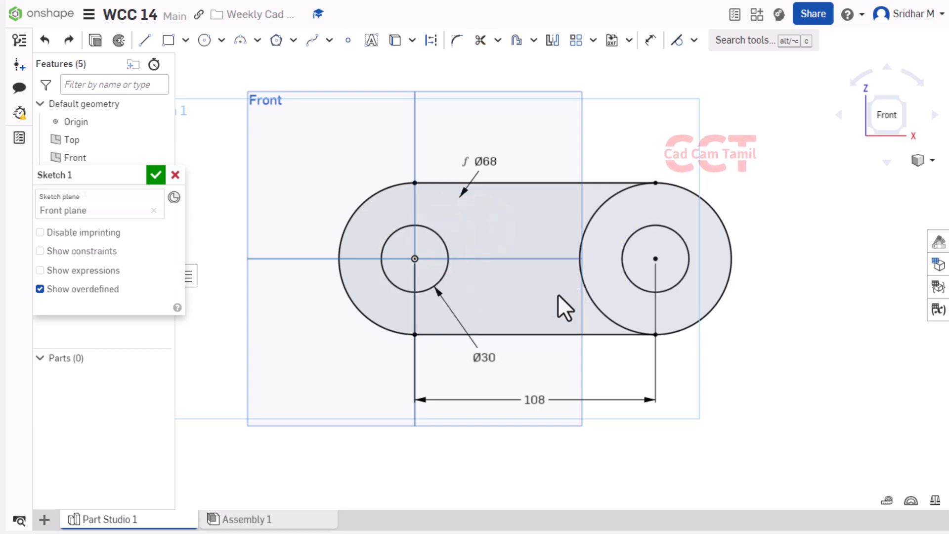
key(ctrl+y)
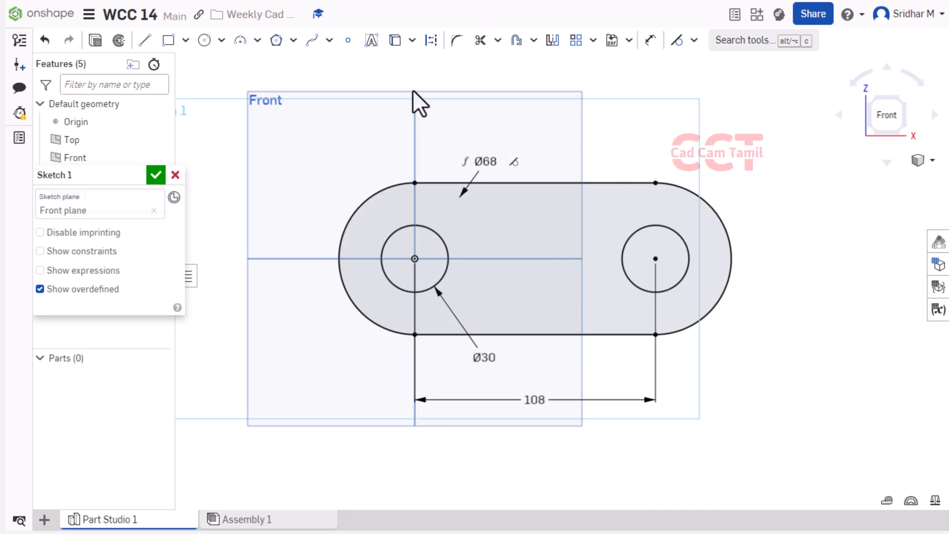
Draw a horizontal line joining the highest points of the two 30 mm circles, without keeping its length dimension
click(145, 40)
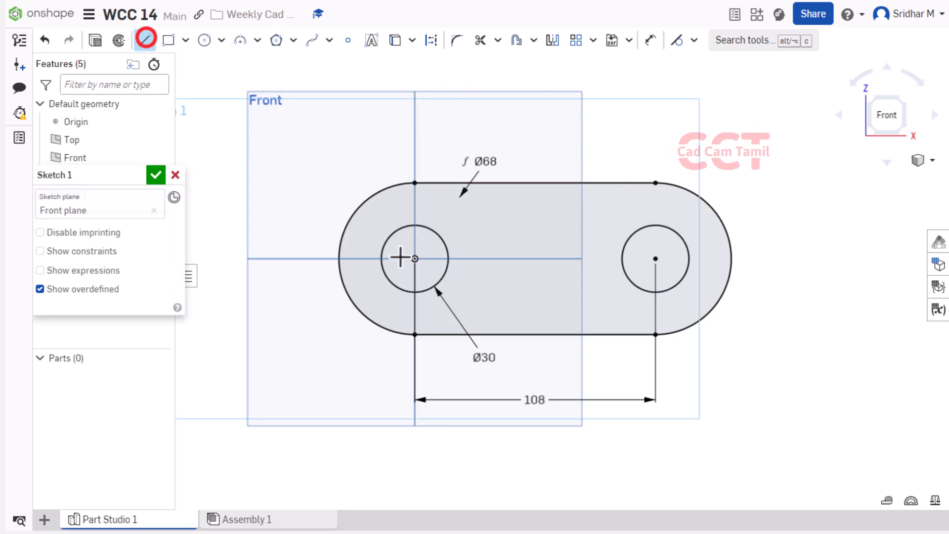
click(416, 225)
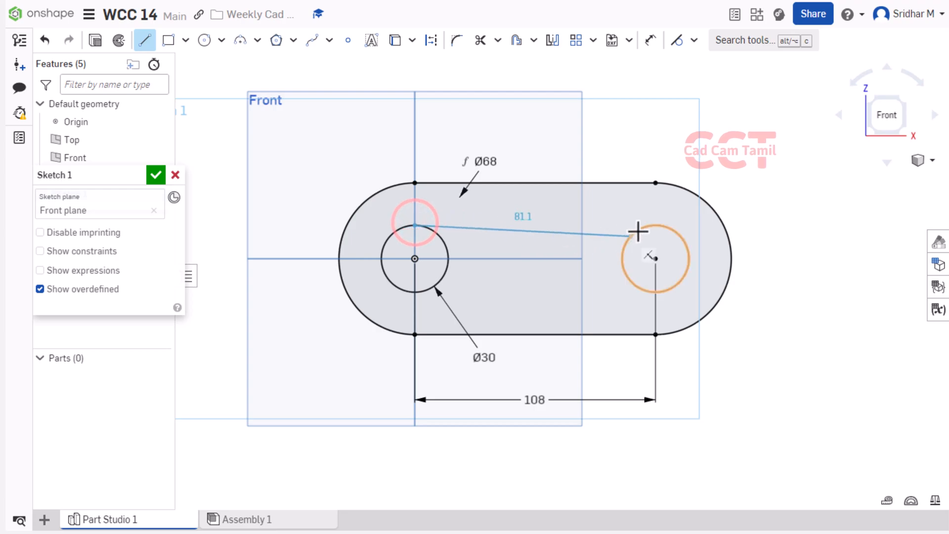
click(653, 226)
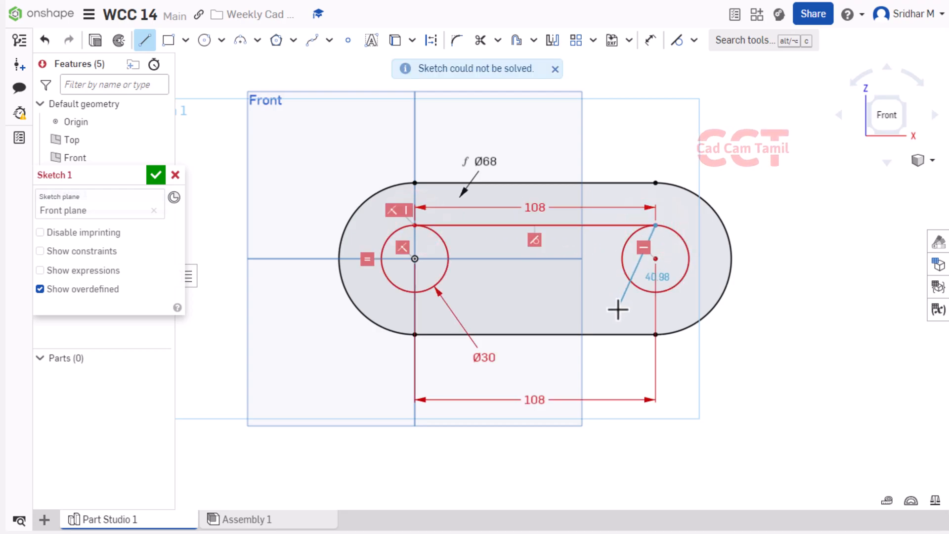
key(Escape)
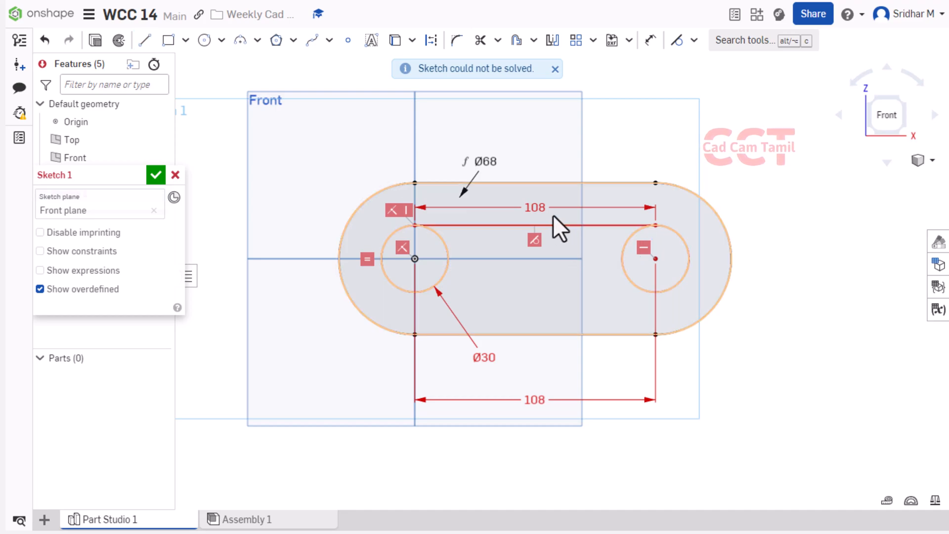
click(539, 209)
key(Delete)
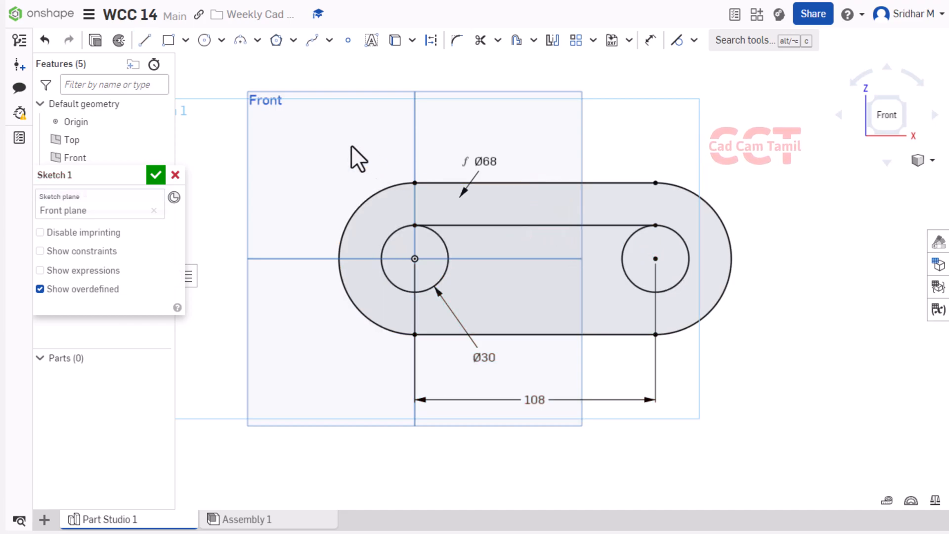
Draw a horizontal line joining the lowest points of the two 30 mm circles
click(144, 41)
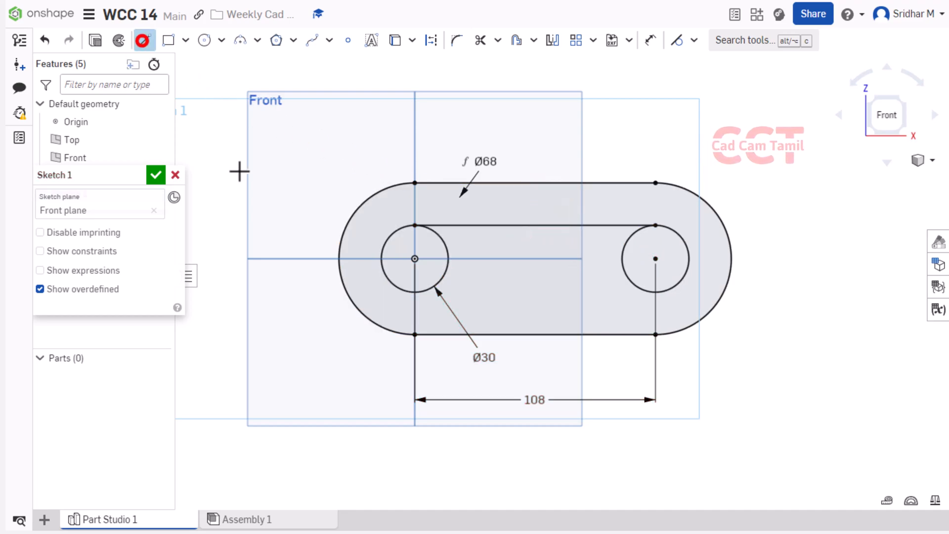
click(417, 291)
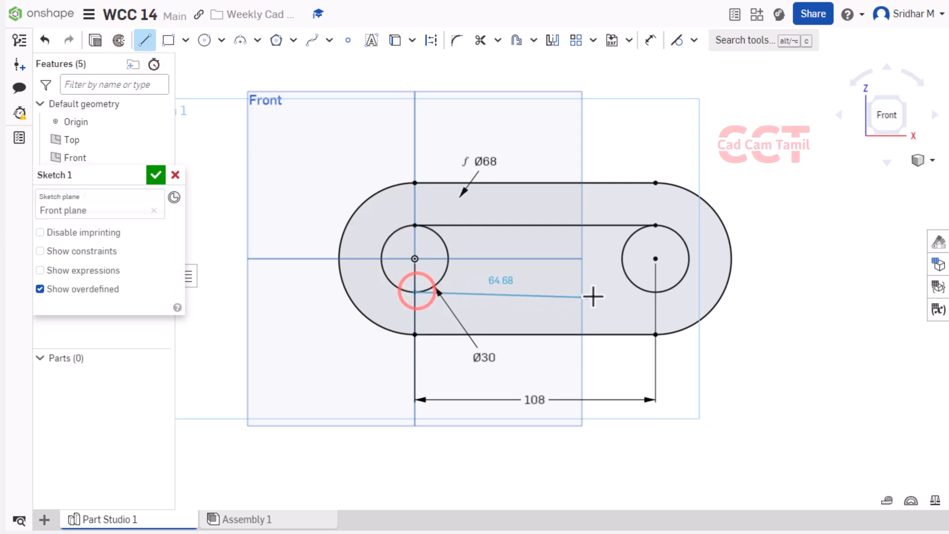
click(655, 292)
key(Escape)
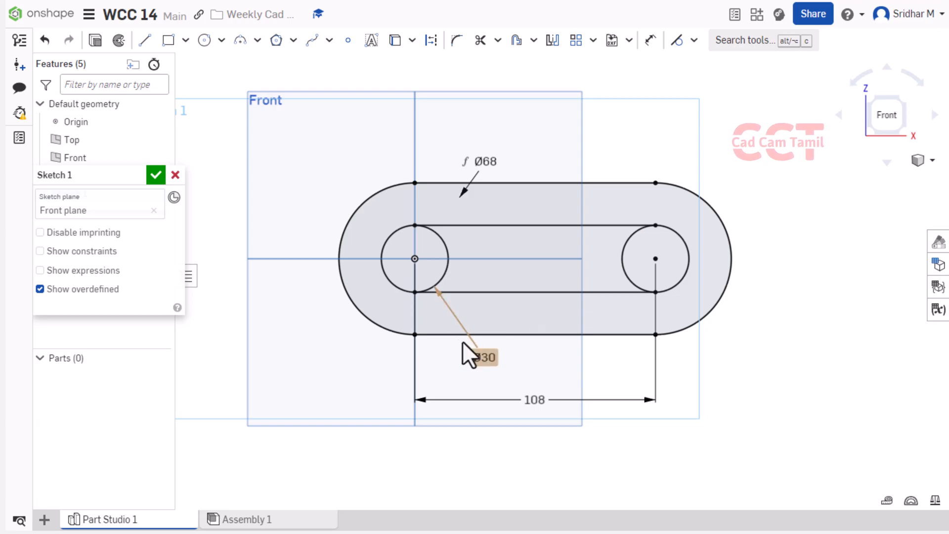
Trim the facing inner halves of both 30 mm circles to form the inner slot, and finish the sketch
click(480, 41)
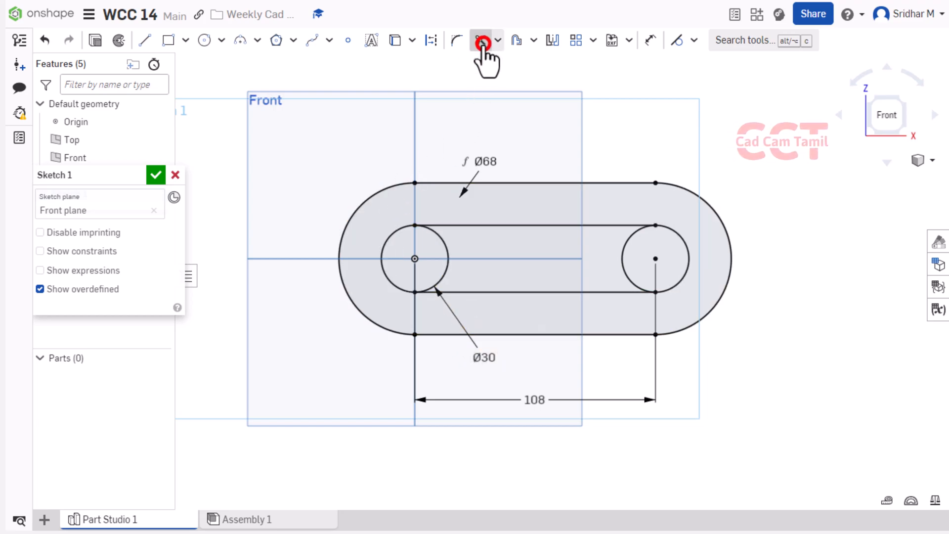
click(449, 256)
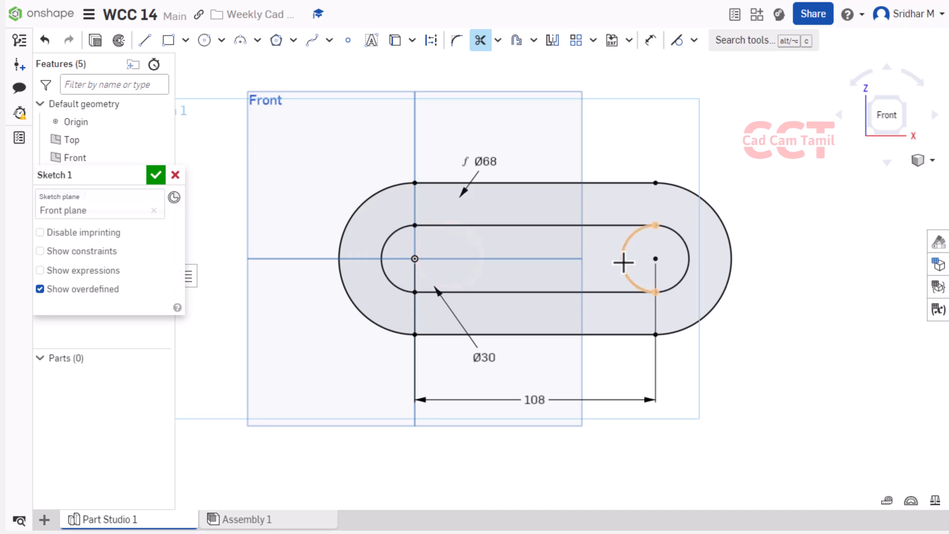
click(622, 262)
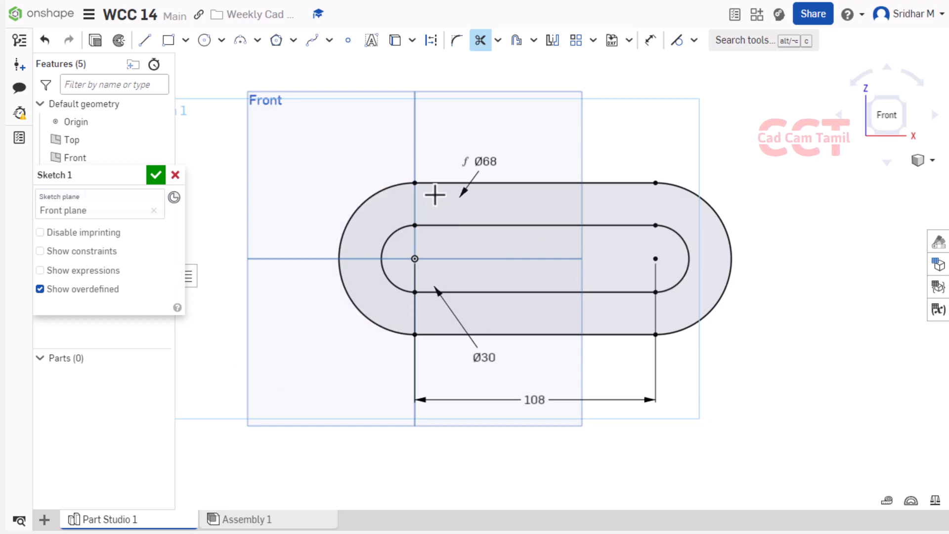
click(156, 176)
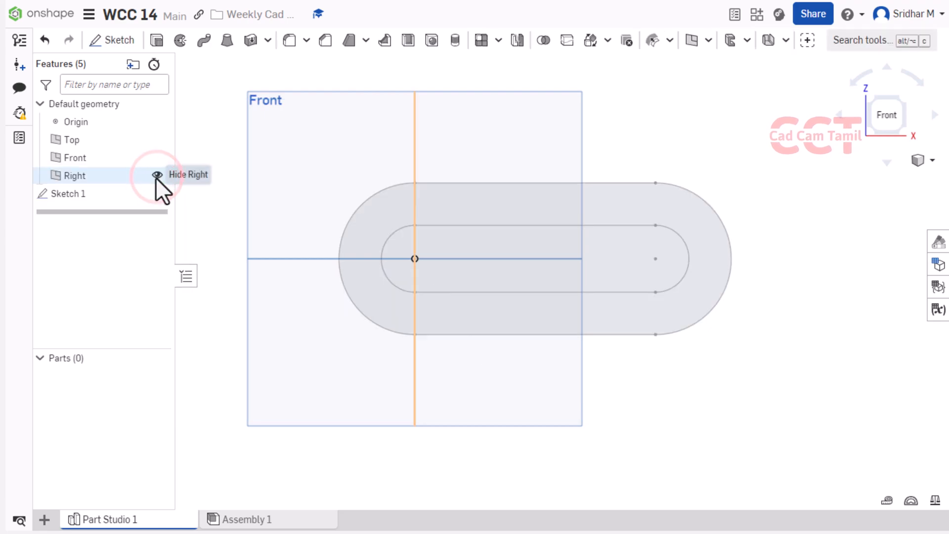
Extrude the ring region between the outer and inner slot outlines as a new solid to a blind depth of 52 mm, taken from the challenge drawing
click(376, 232)
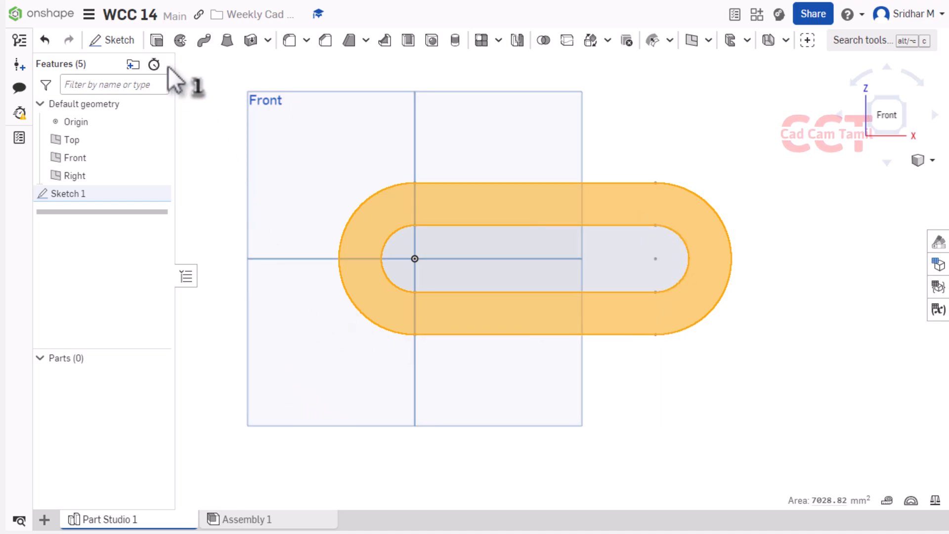
click(158, 43)
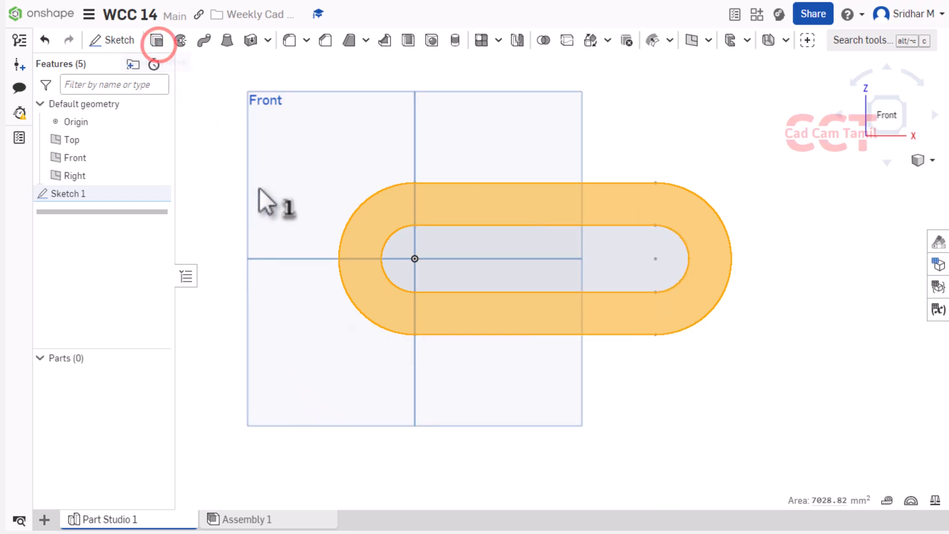
right_drag(277, 178, 288, 208)
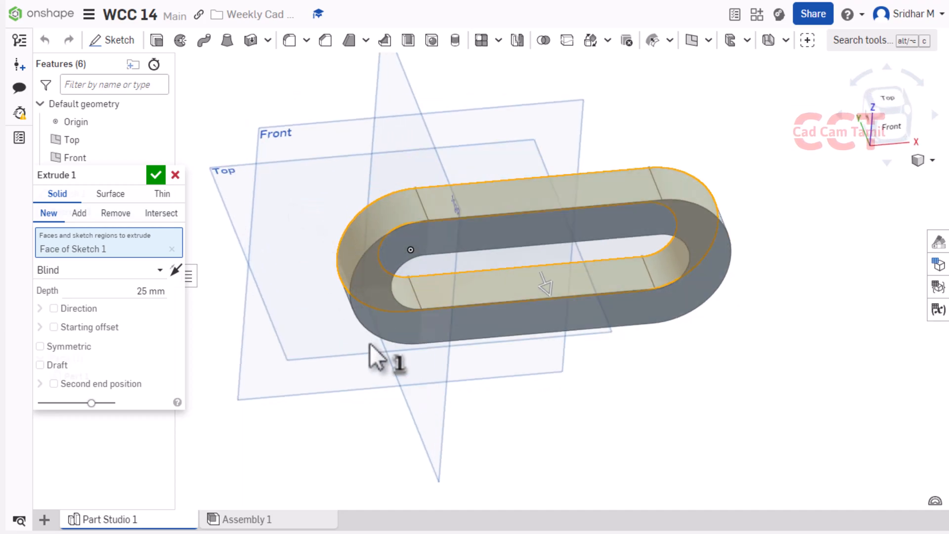
key(alt+Tab)
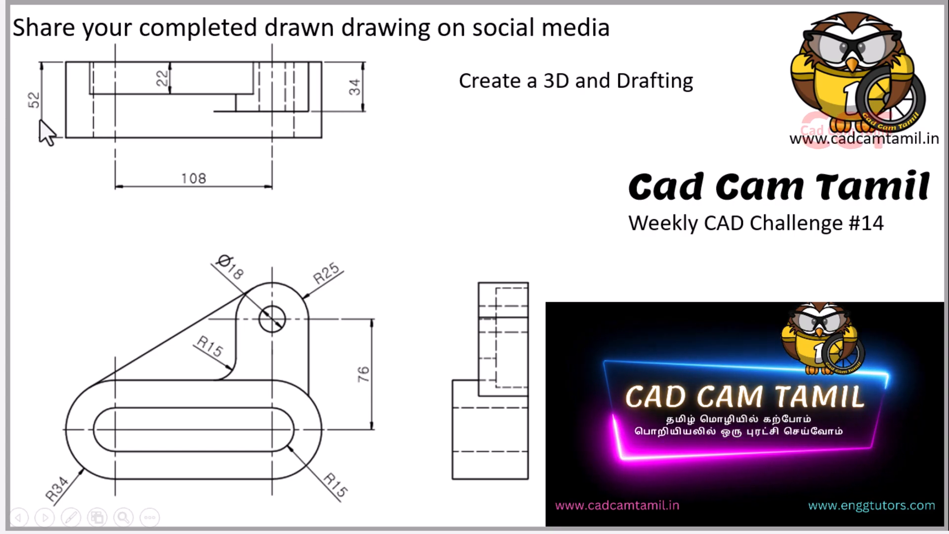
key(ctrl)
key(ctrl)
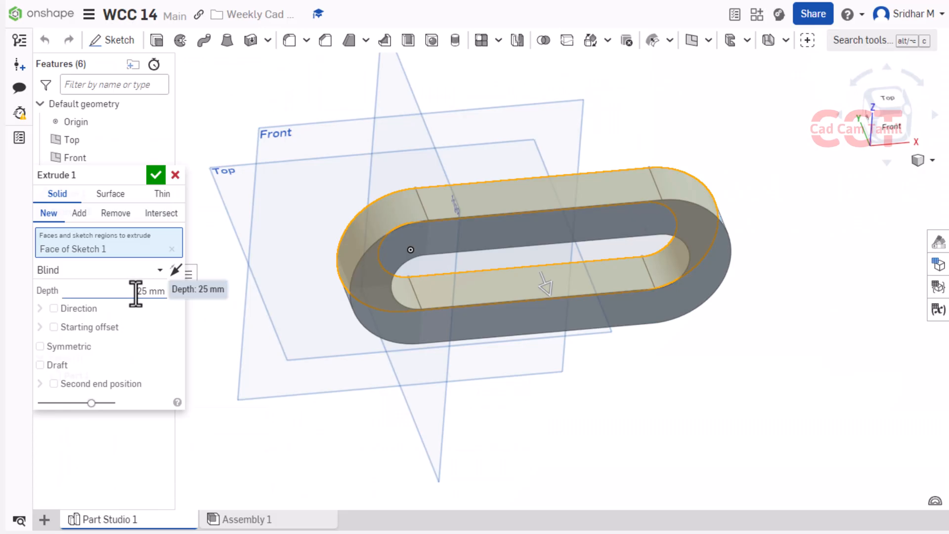
click(135, 292)
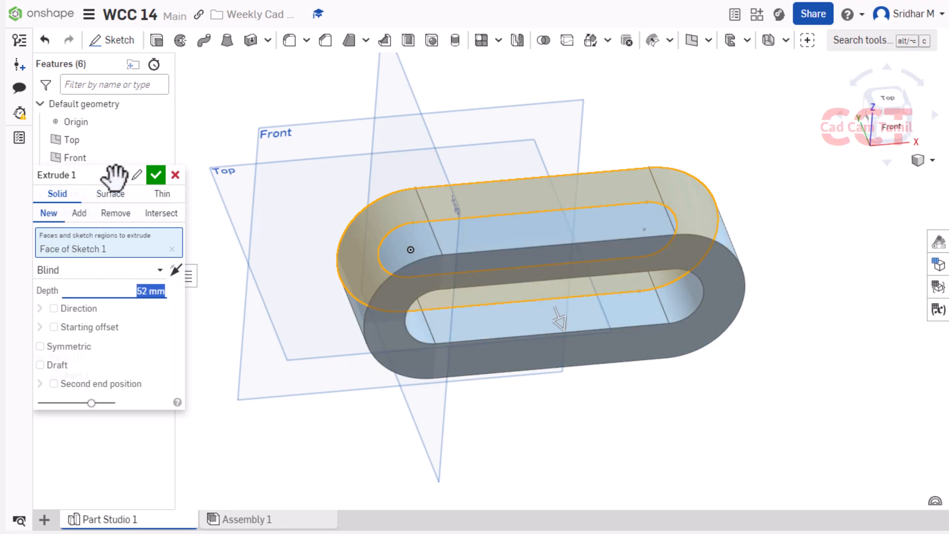
click(155, 175)
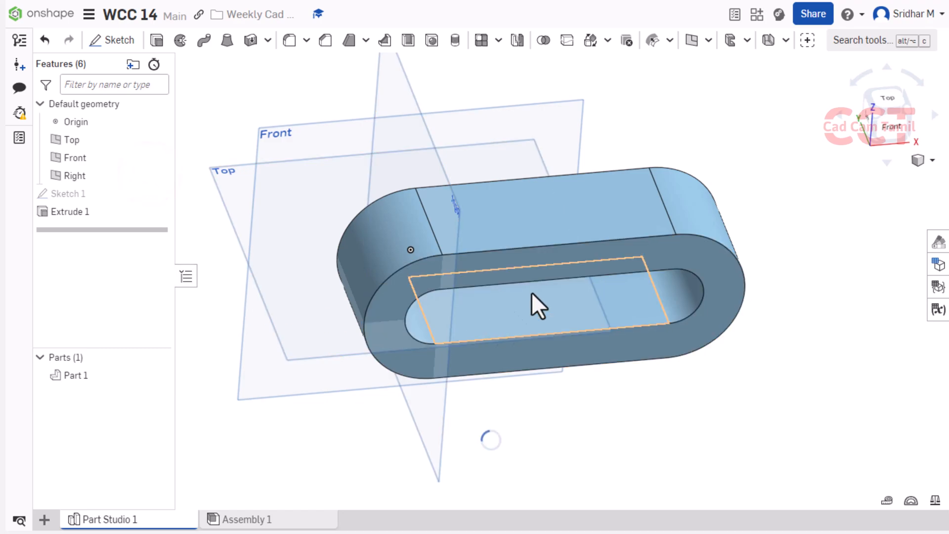
Start a new sketch on the Front plane and orient the view normal to the sketch plane
click(567, 123)
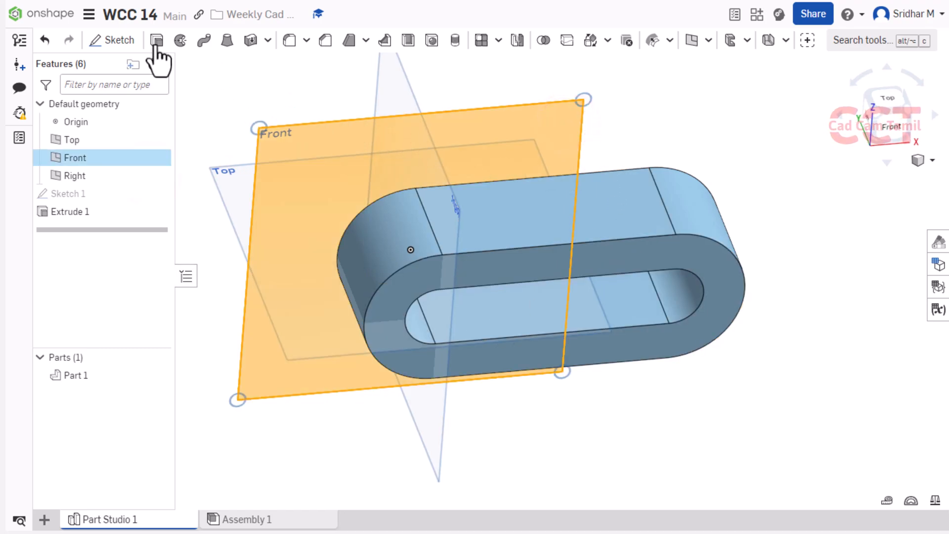
click(120, 40)
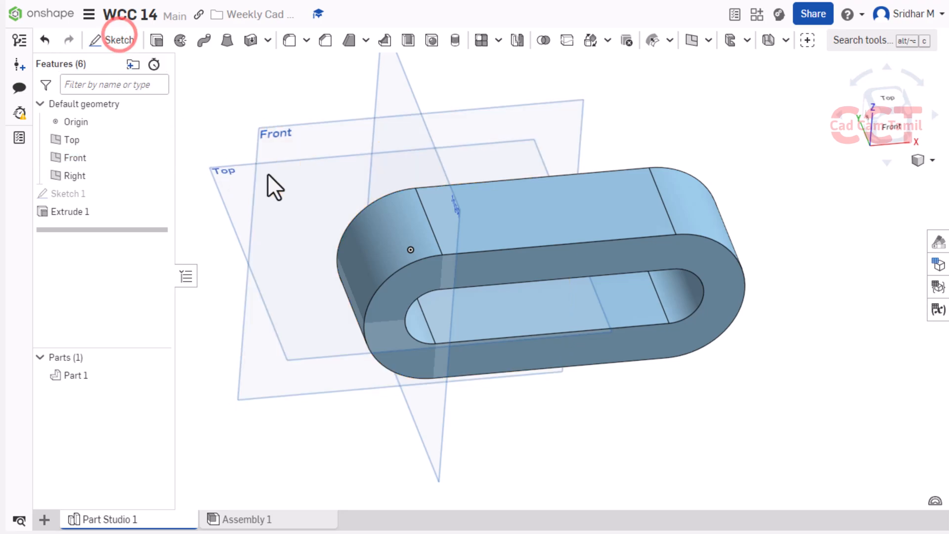
right_click(824, 203)
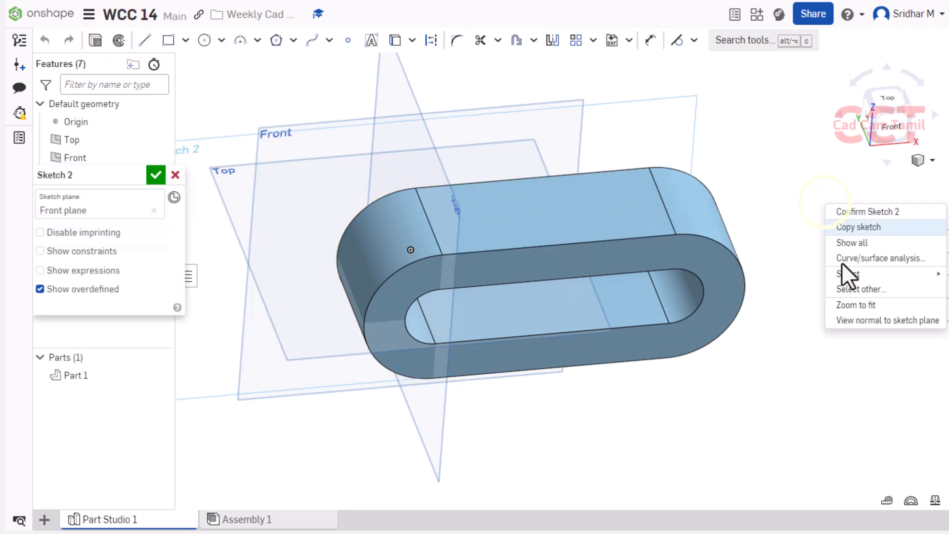
click(853, 320)
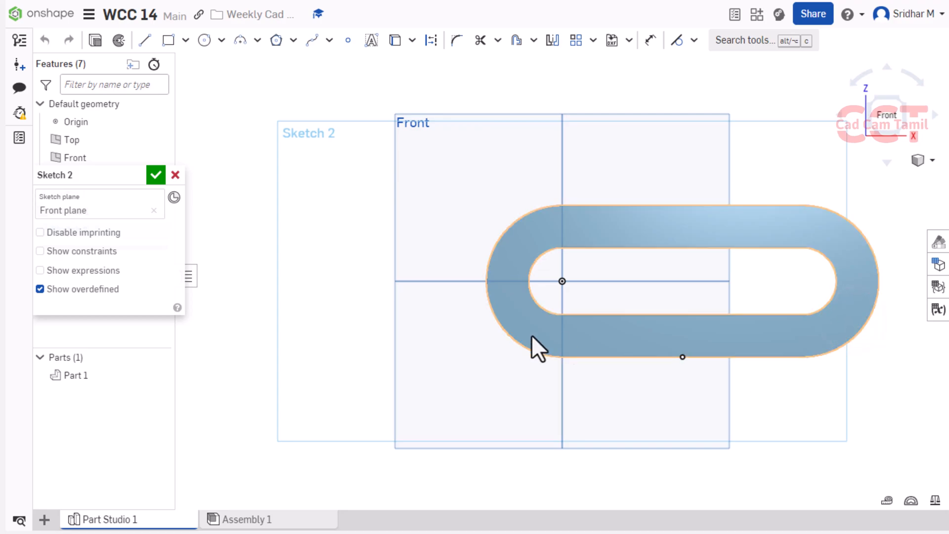
scroll(239, 333, down, 1)
scroll(603, 244, up, 2)
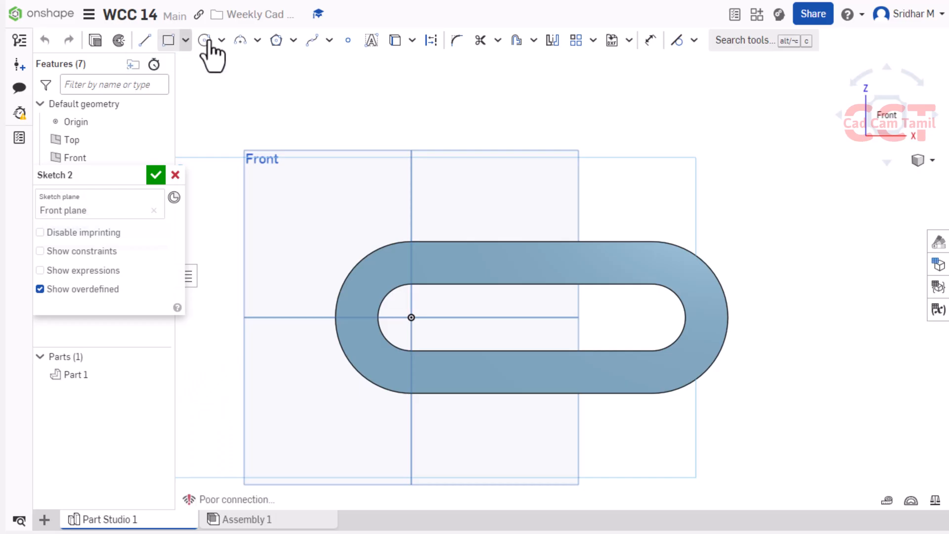
Draw a circle centred about 81 mm above the slot's horizontal axis, vertically aligned with the start of the end arc away from the origin
click(207, 39)
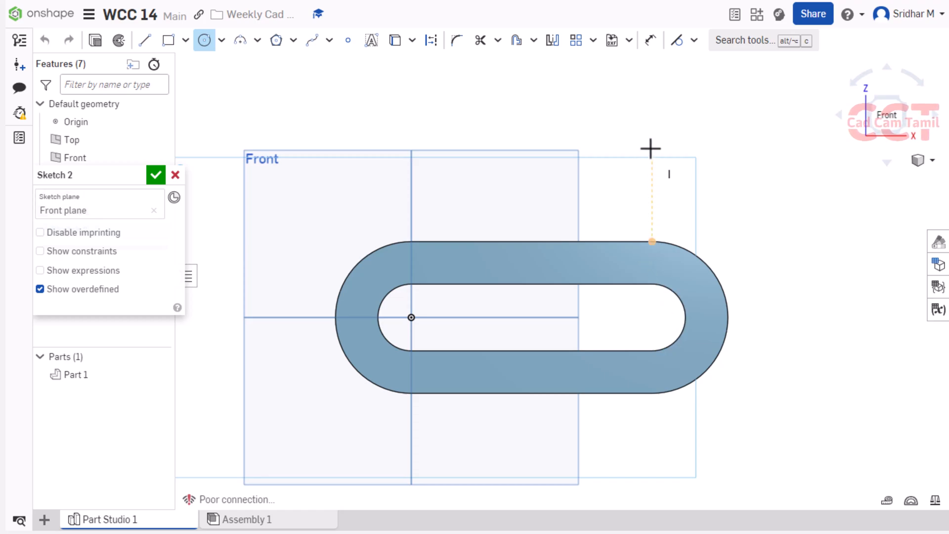
drag(652, 140, 681, 139)
key(Escape)
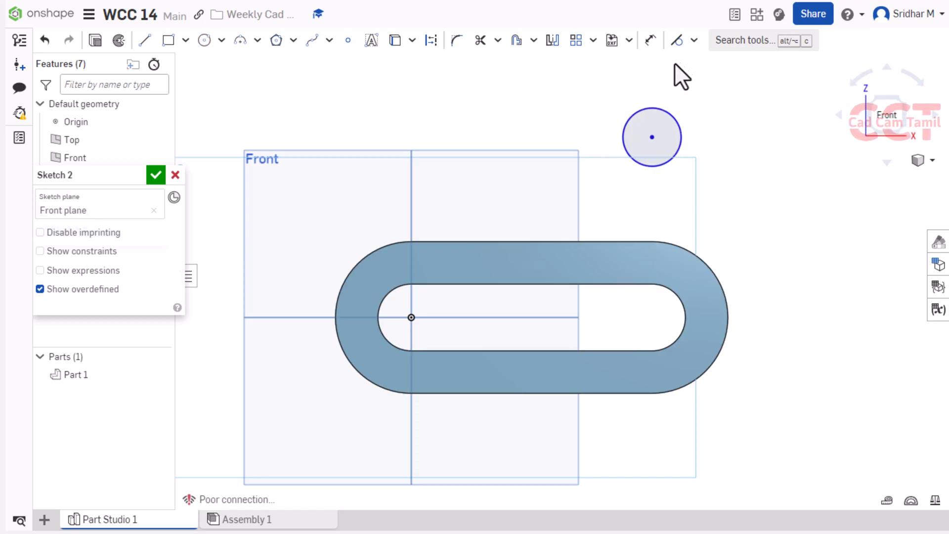
Dimension the vertical distance from the circle's centre to the inner slot's far end midpoint as 76 mm
click(651, 40)
click(651, 138)
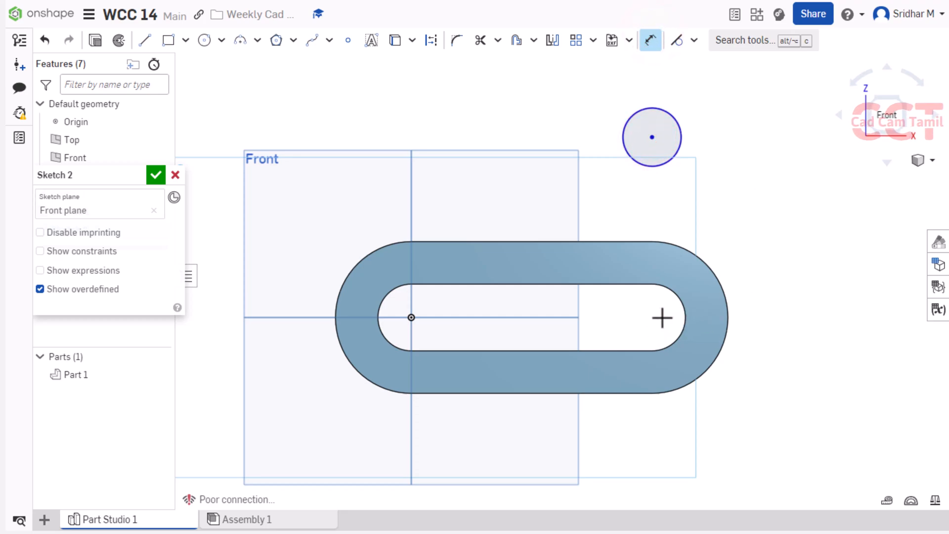
click(763, 212)
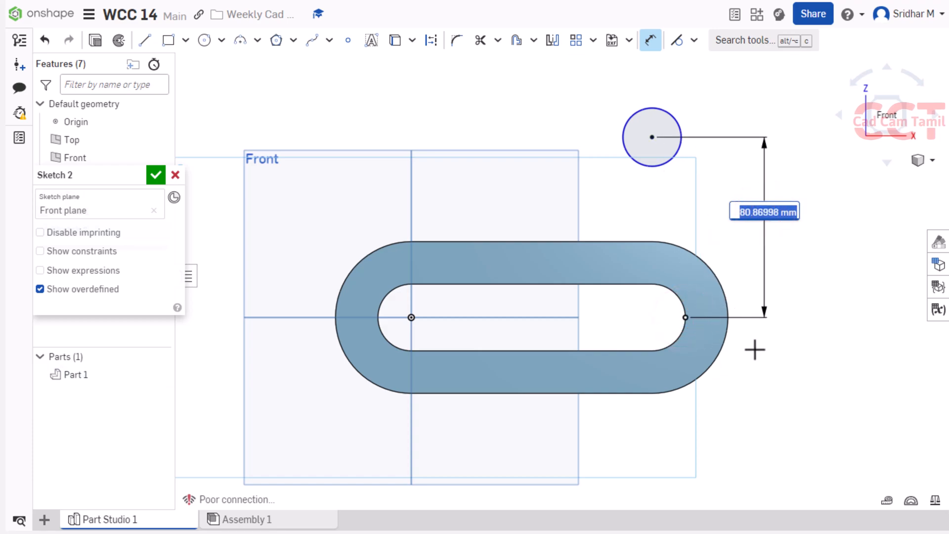
key(BackSpace)
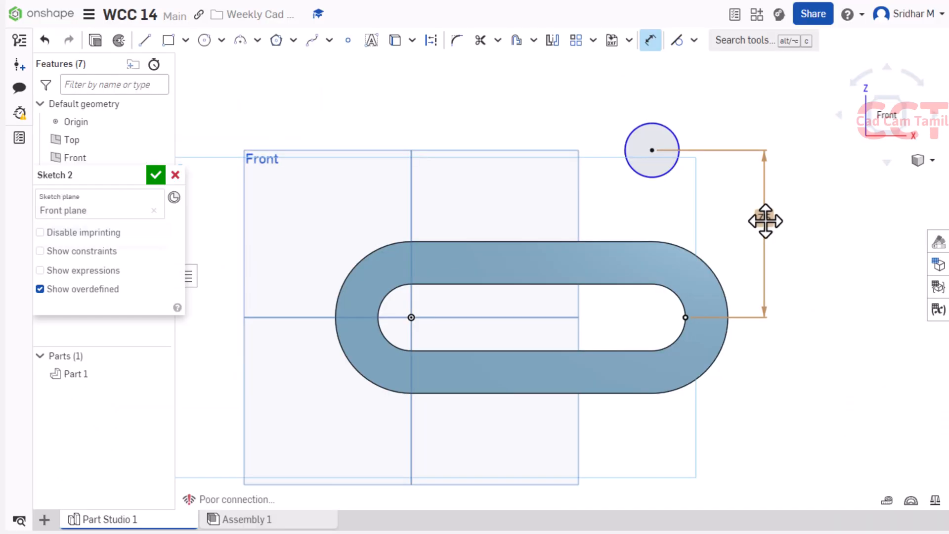
click(766, 220)
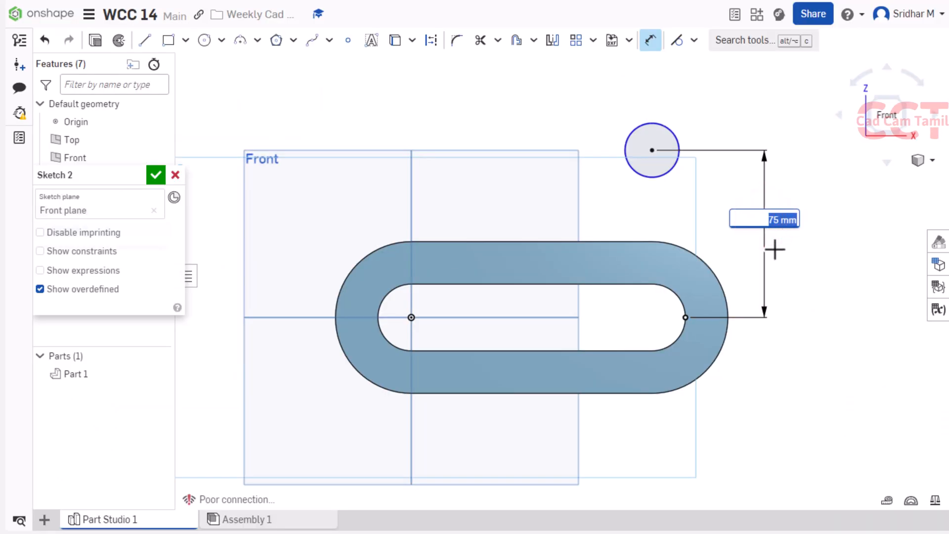
text(76)
key(Return)
Set the diameter of the circle above the slot to 18 mm
click(722, 112)
text(18)
key(Return)
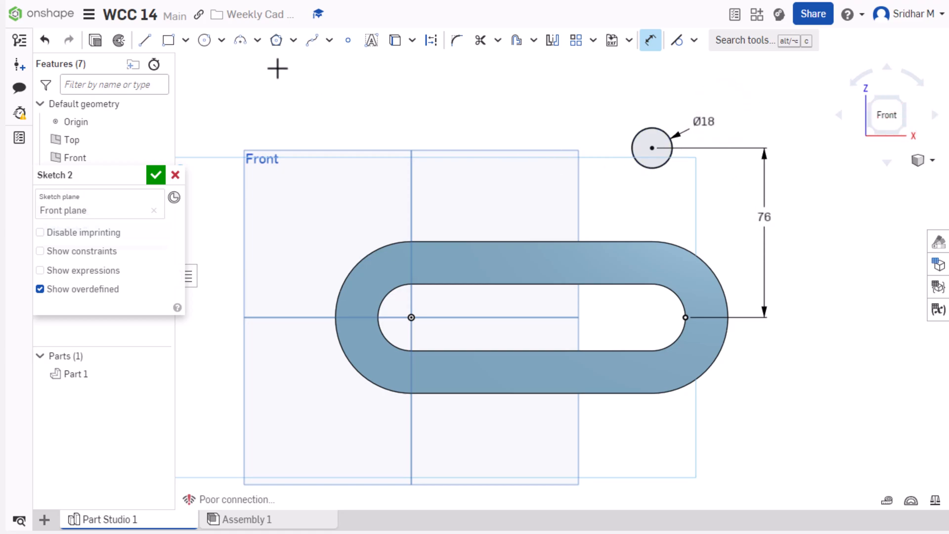
Draw a larger circle concentric with the 18 mm circle and set its diameter to 50 mm
click(204, 40)
click(653, 148)
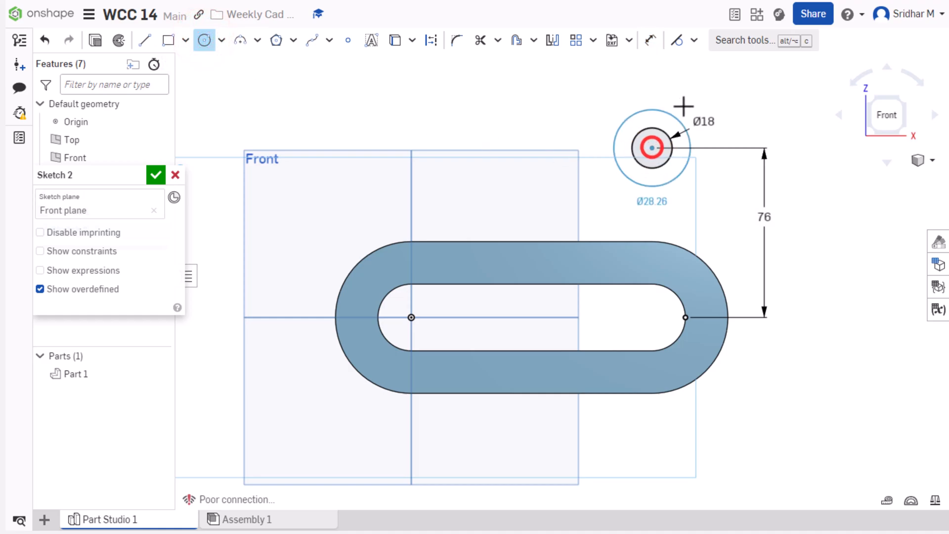
click(706, 102)
key(d)
click(705, 106)
click(736, 89)
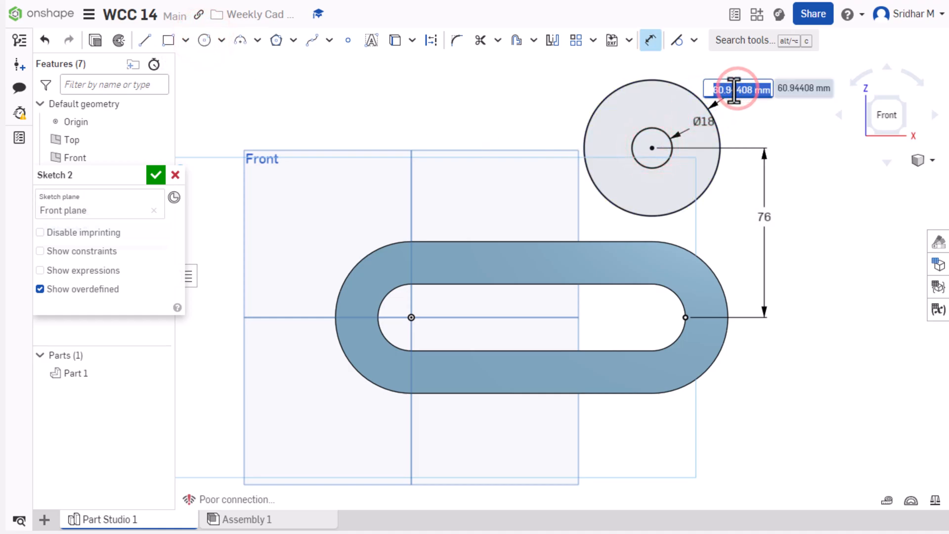
text(50)
key(Return)
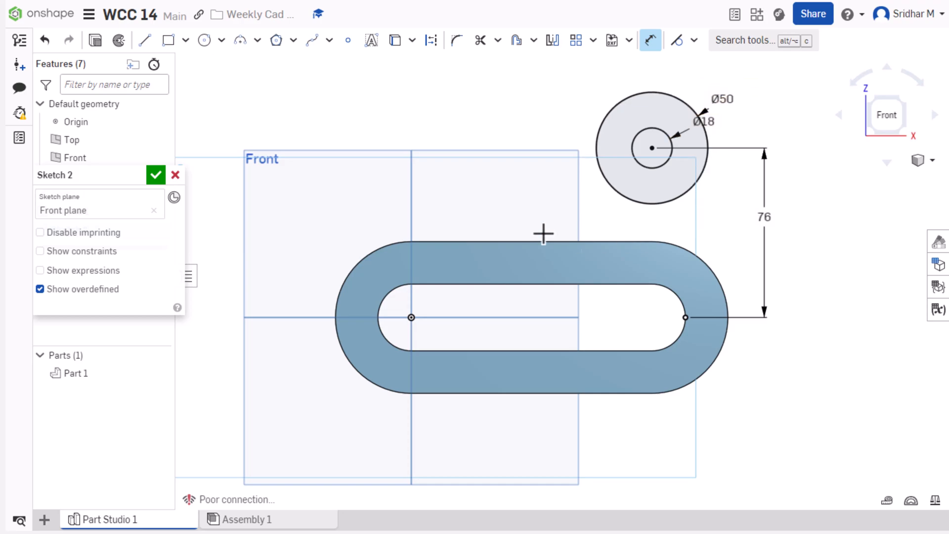
Draw two lines from opposite sides of the 50 mm circle down past the slotted base, the one farther from the origin about 138 mm long
click(146, 41)
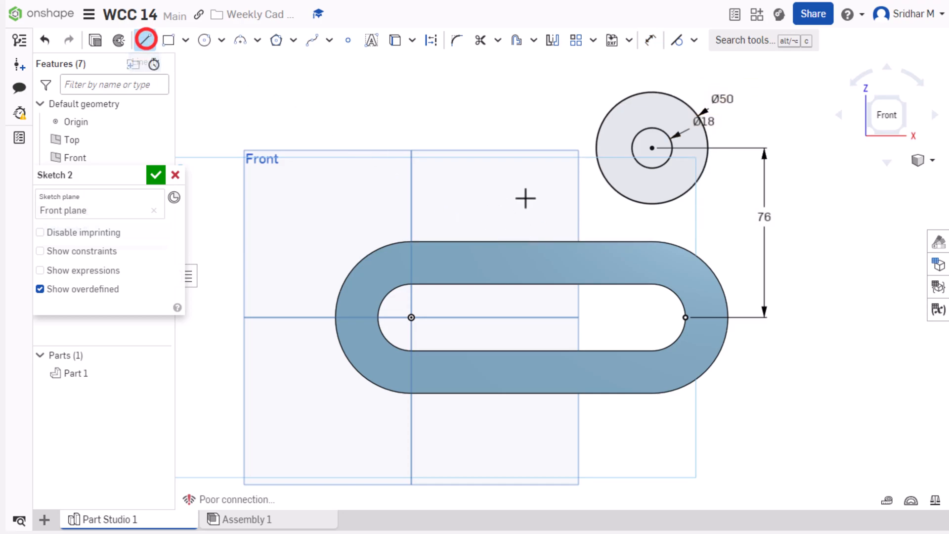
click(708, 149)
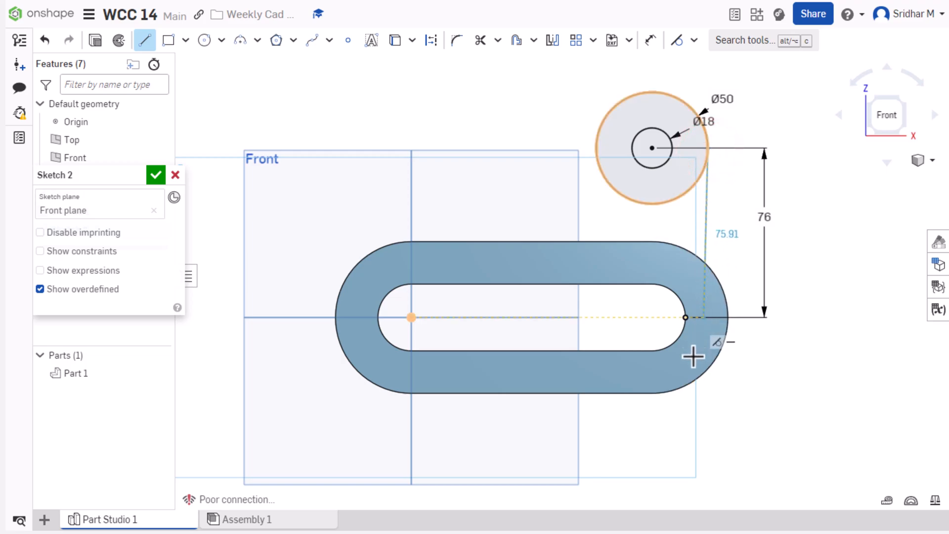
click(713, 456)
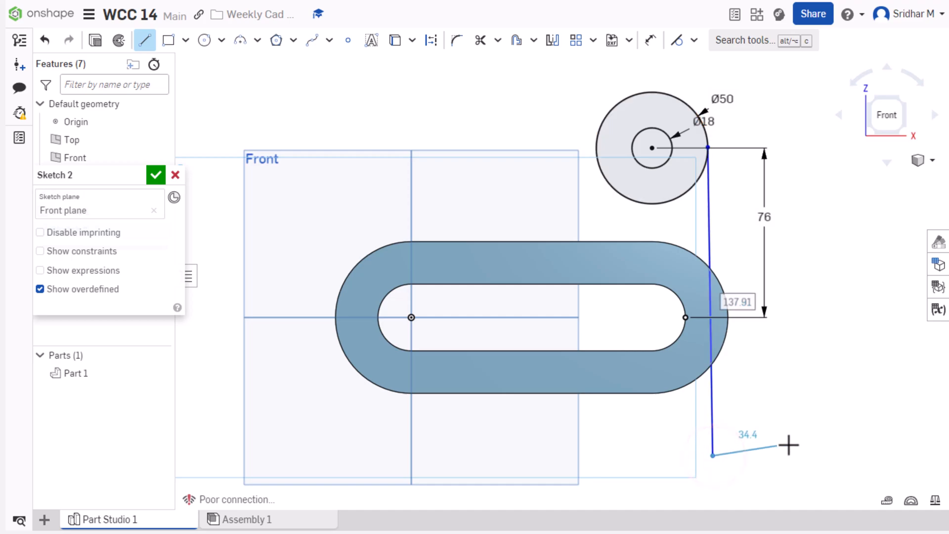
key(Escape)
click(145, 40)
click(596, 143)
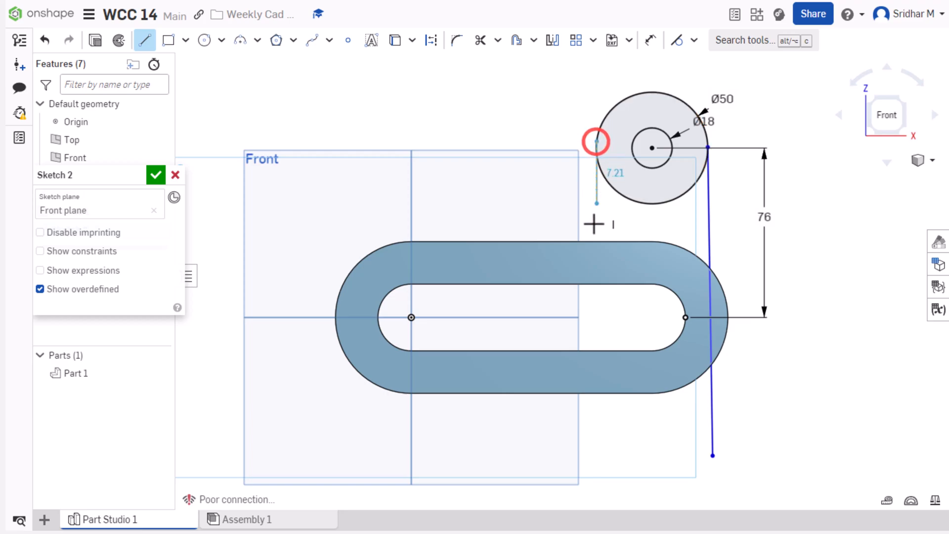
click(597, 463)
key(Escape)
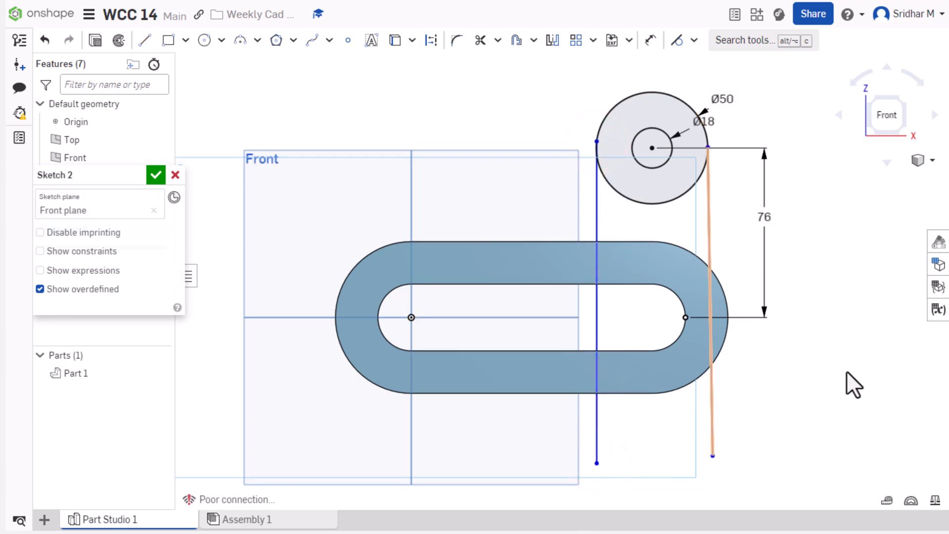
Apply tangent constraints between the 50 mm circle and each of the two long side lines
click(680, 42)
click(619, 102)
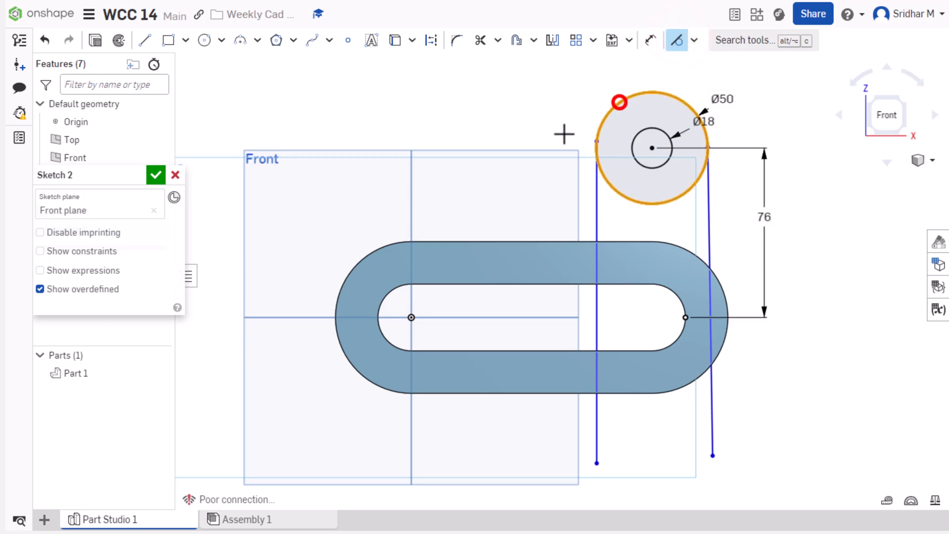
click(595, 194)
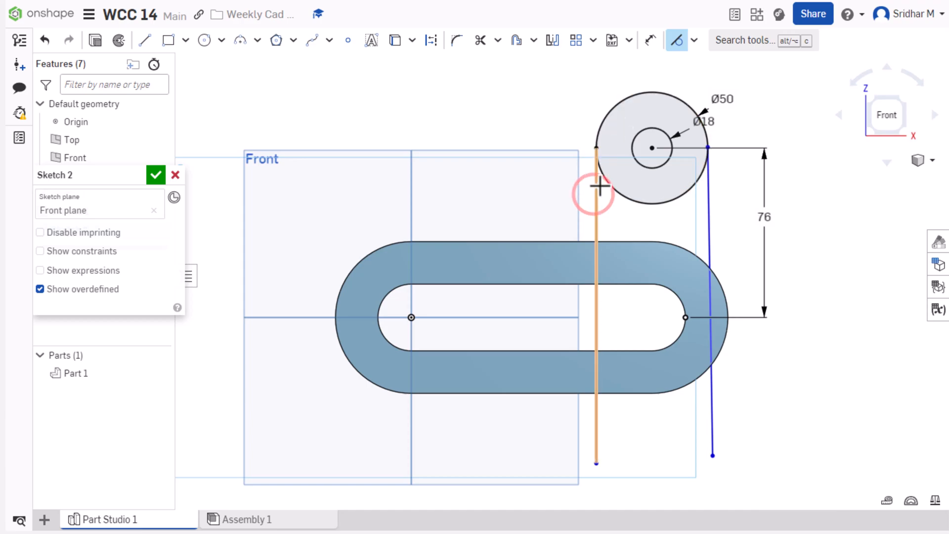
click(695, 186)
click(708, 179)
Project the base's outer end arc below the circles and its upper straight edge into the sketch
click(411, 40)
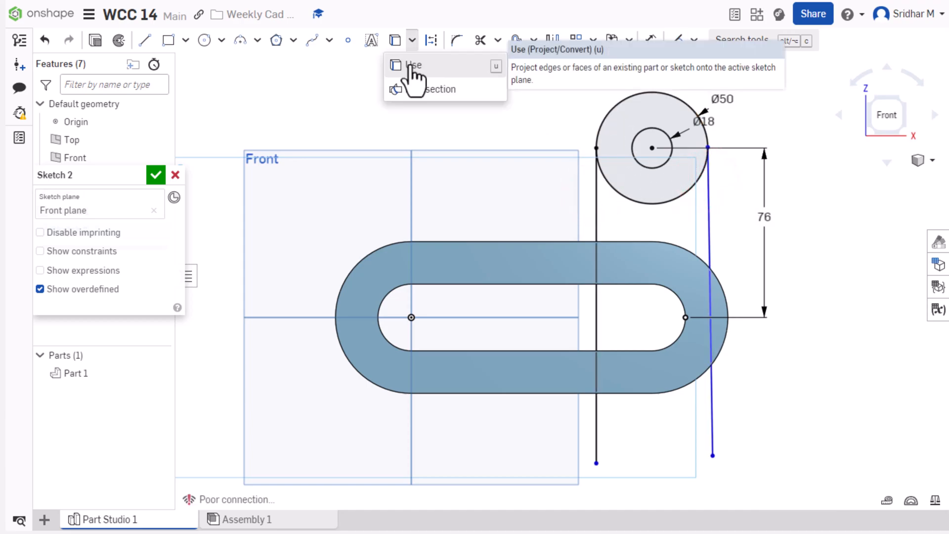
click(413, 74)
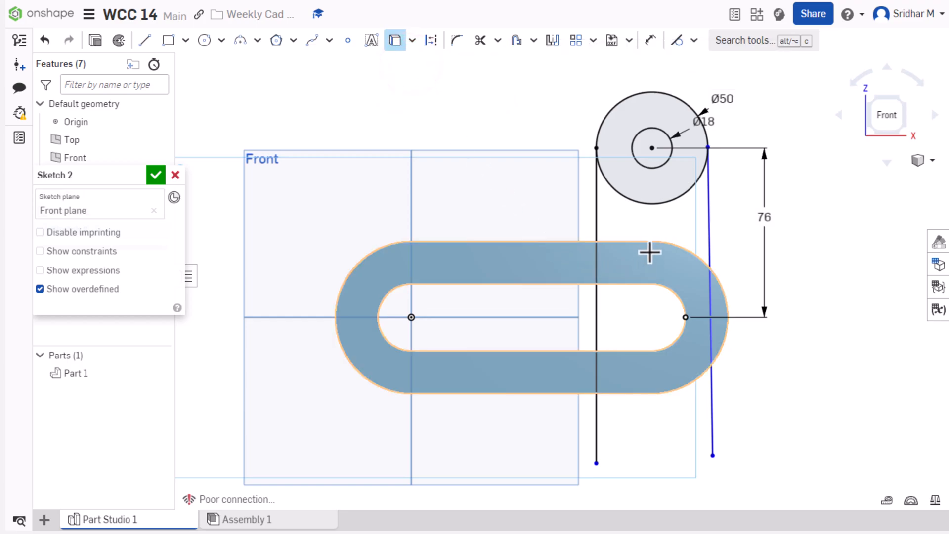
click(670, 247)
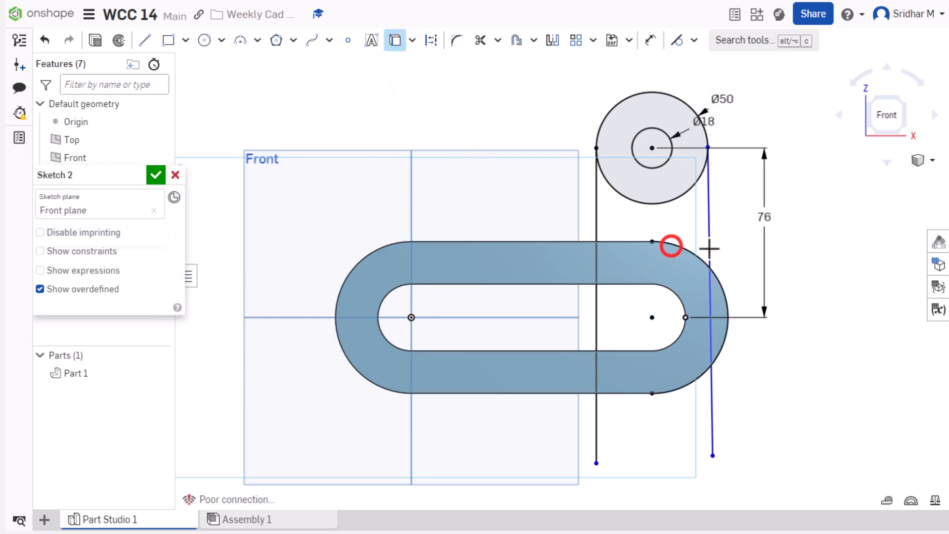
click(643, 243)
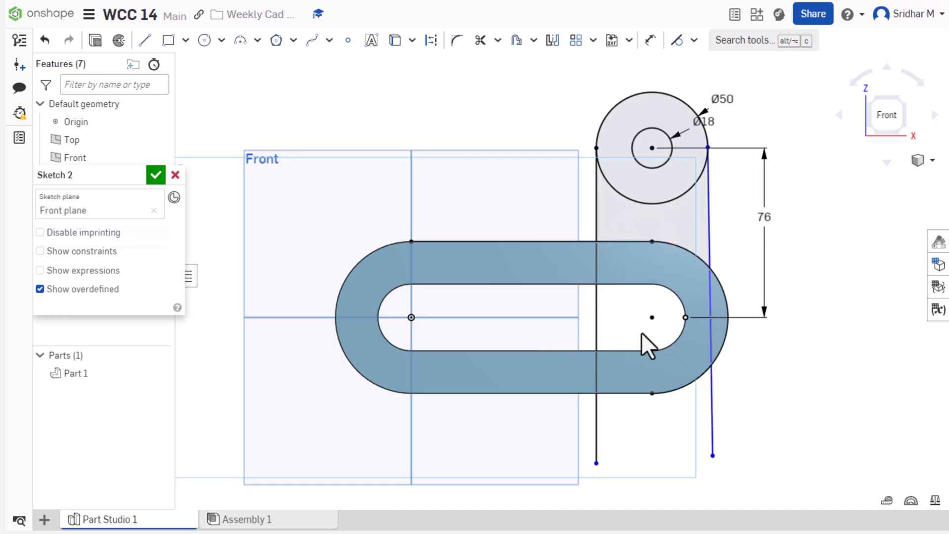
Trim the side lines below the base's outer edge, the lower part of the projected arc, and the 50 mm circle's lower half
click(479, 42)
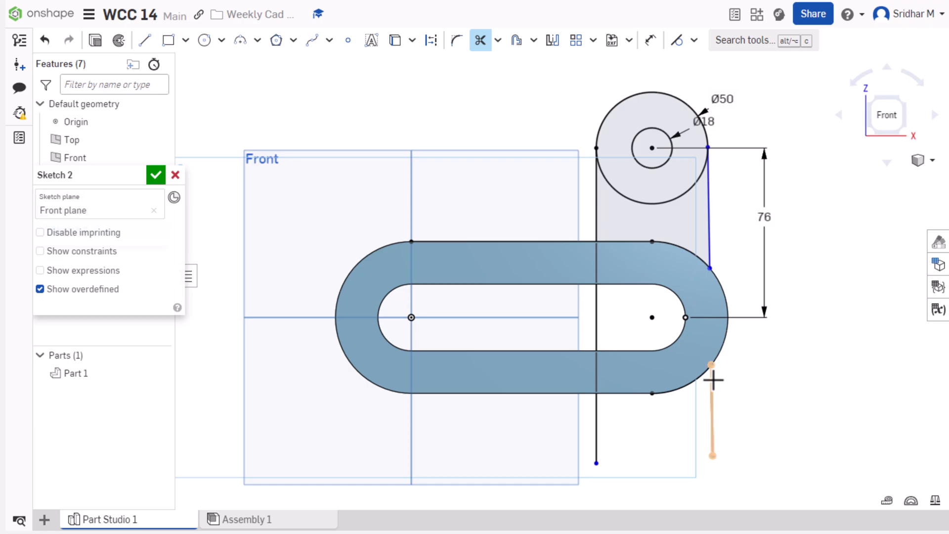
click(682, 387)
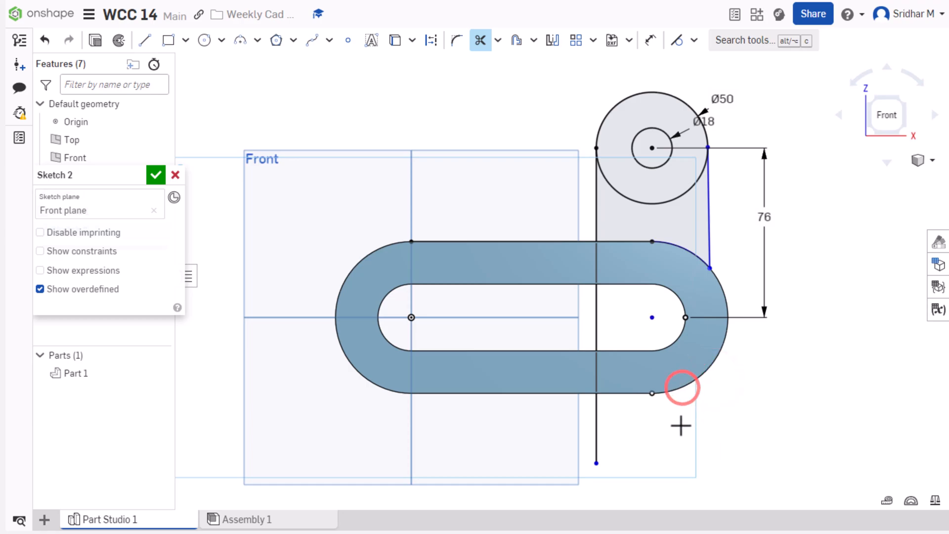
click(593, 433)
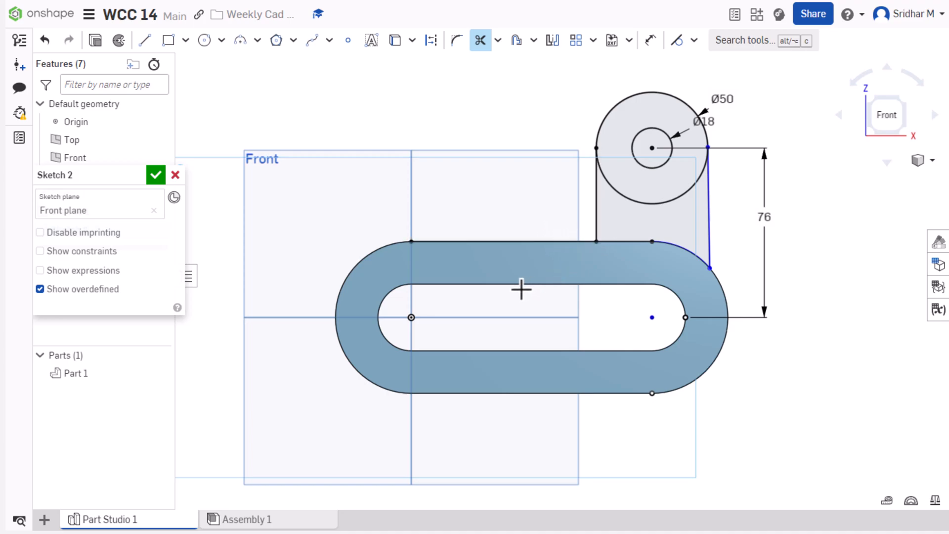
click(628, 194)
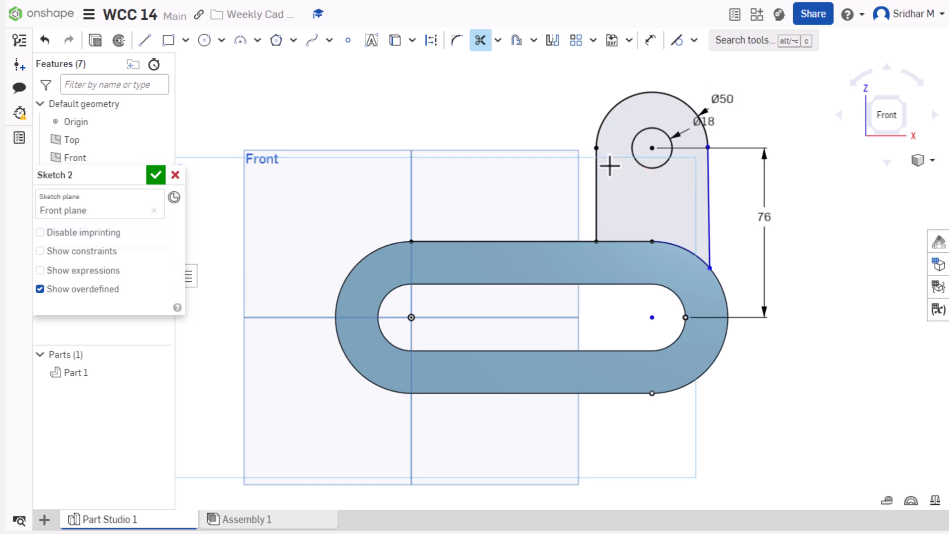
Add a 15 mm radius sketch fillet between the base's projected upper edge and the arm's side line nearer the origin
click(458, 42)
click(577, 241)
click(597, 212)
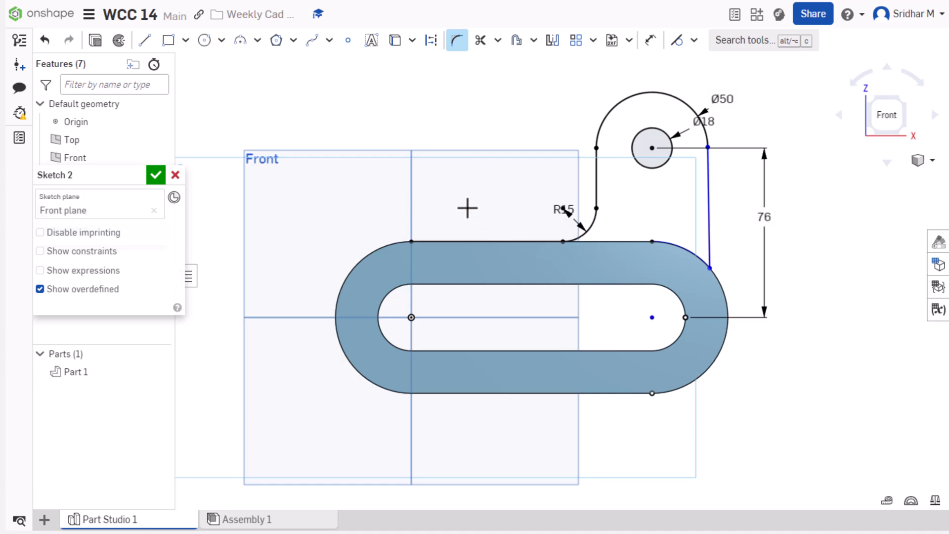
Delete the leftover projected upper edge beside the fillet and the point where that edge met the end arc
click(466, 241)
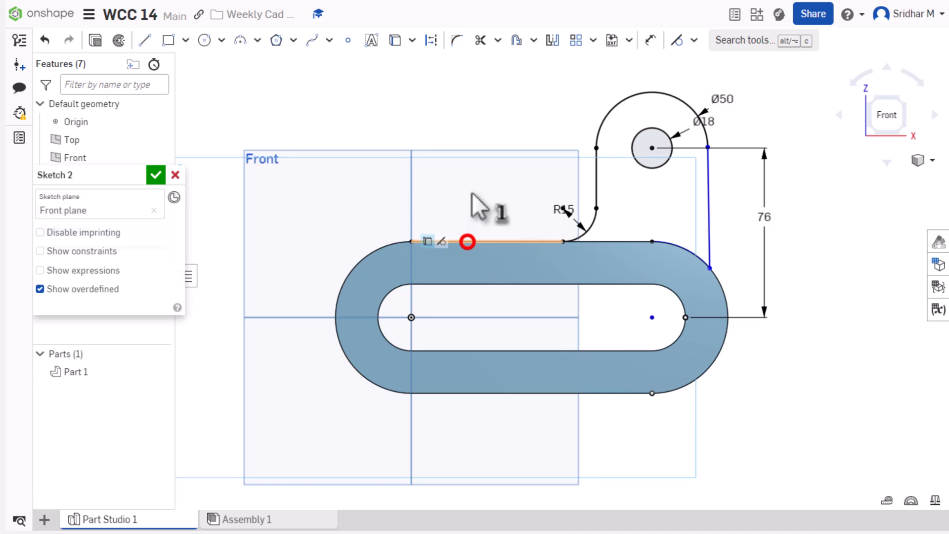
key(Delete)
click(651, 242)
key(Delete)
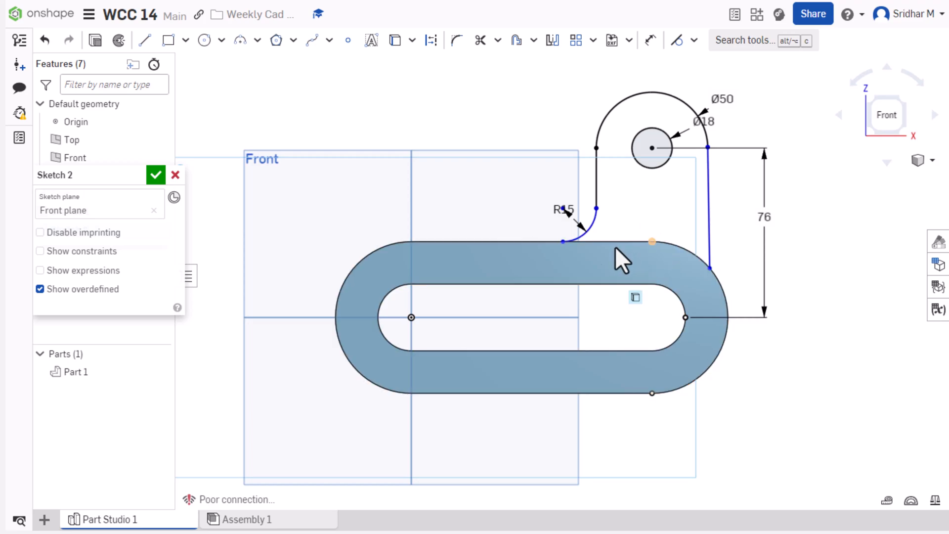
Project the base's outer end arc and full upper straight edge again to close the arm profile
click(395, 40)
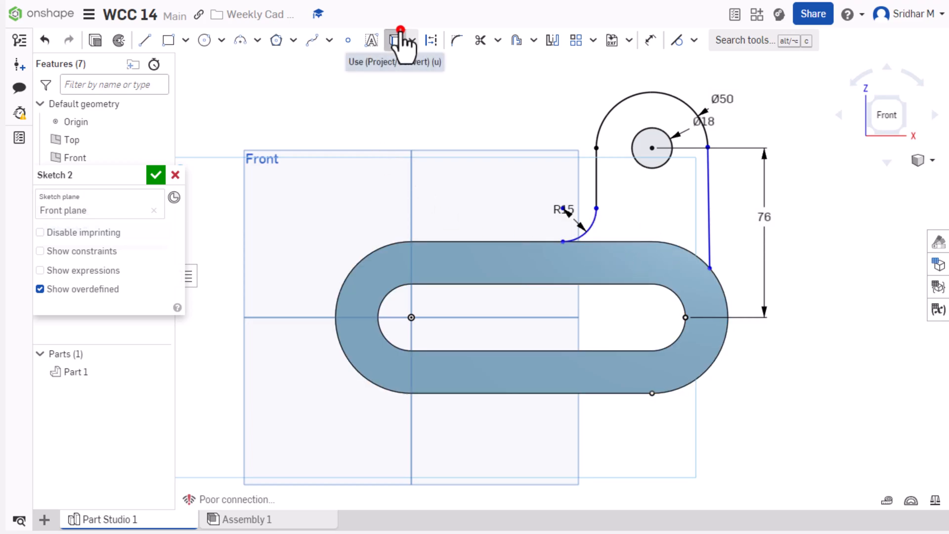
click(670, 247)
click(627, 239)
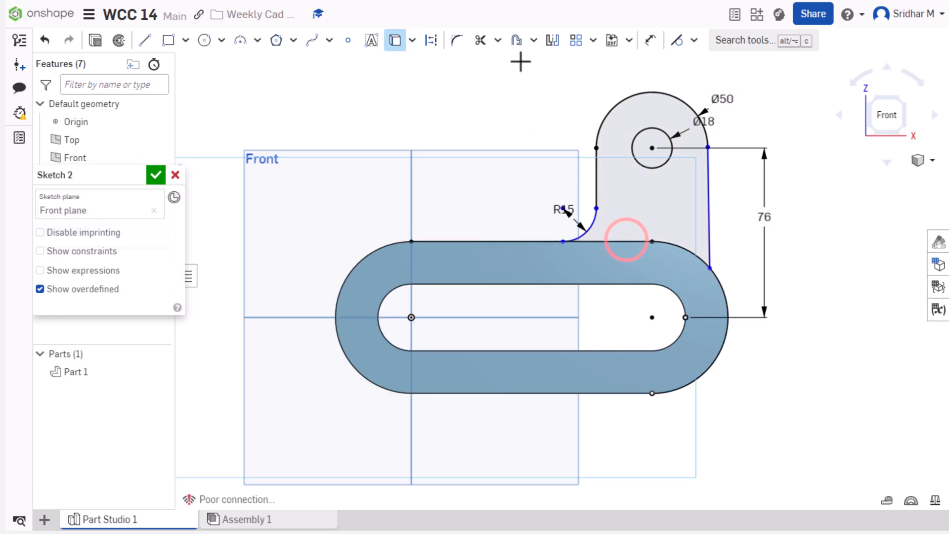
Trim the projected upper edge beyond the fillet and the lower part of the end arc, and finish the sketch
click(477, 46)
click(501, 243)
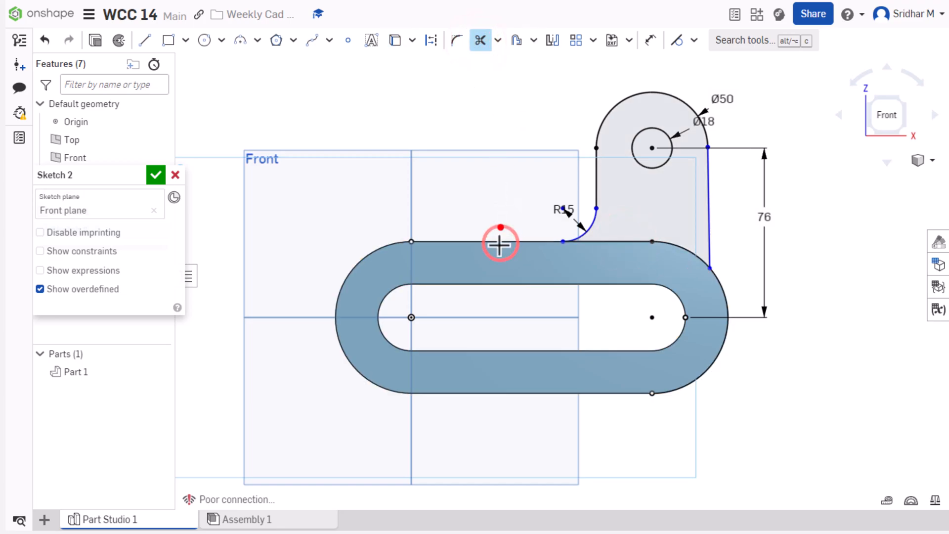
click(691, 383)
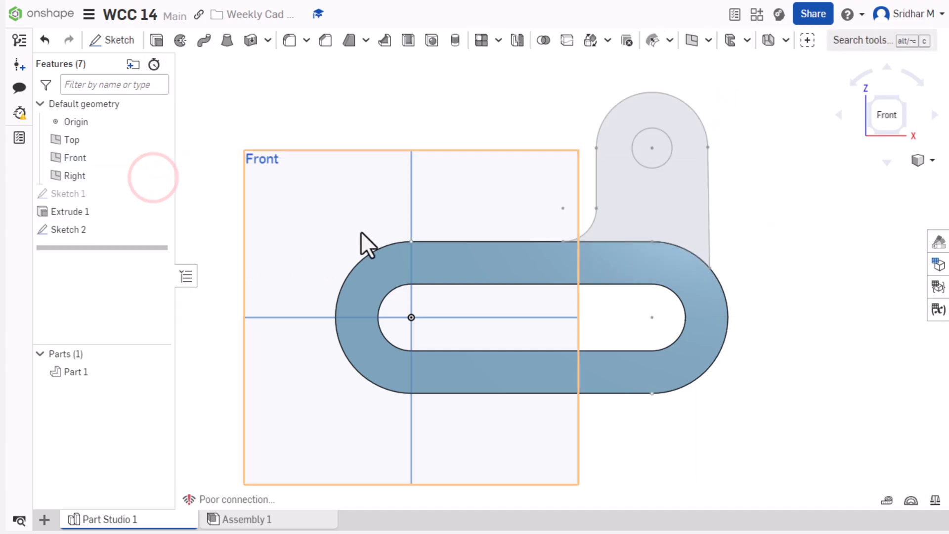
Extrude the arm region around the 18 mm hole by 34 mm, adding it to the slotted base
click(688, 216)
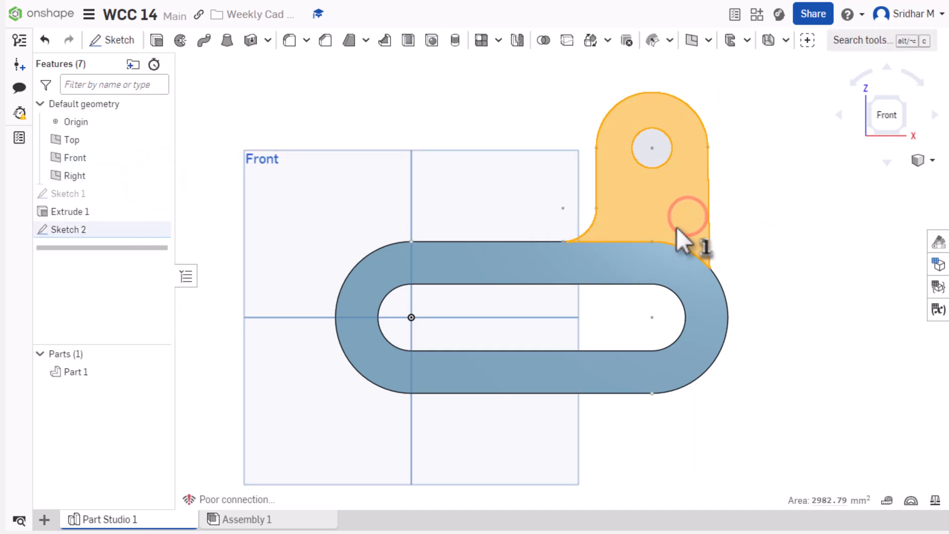
click(155, 42)
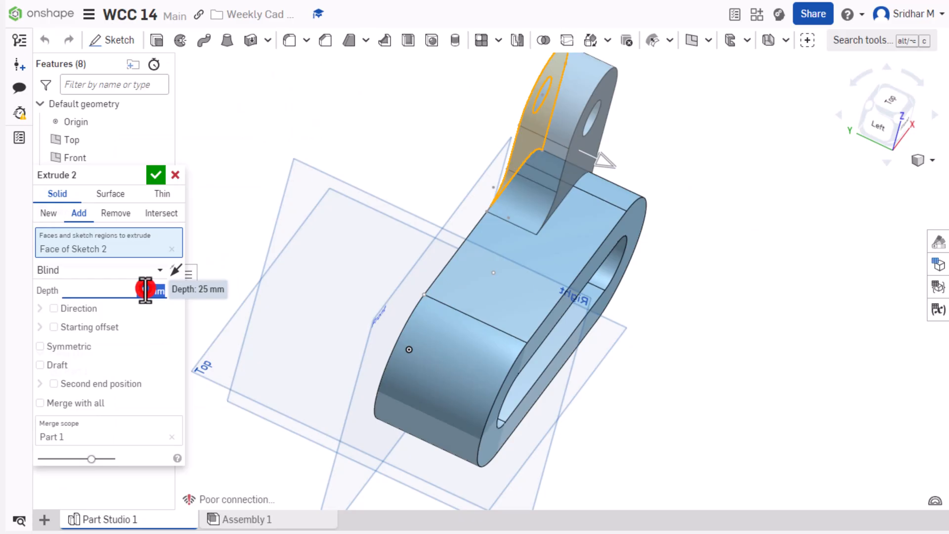
text(34)
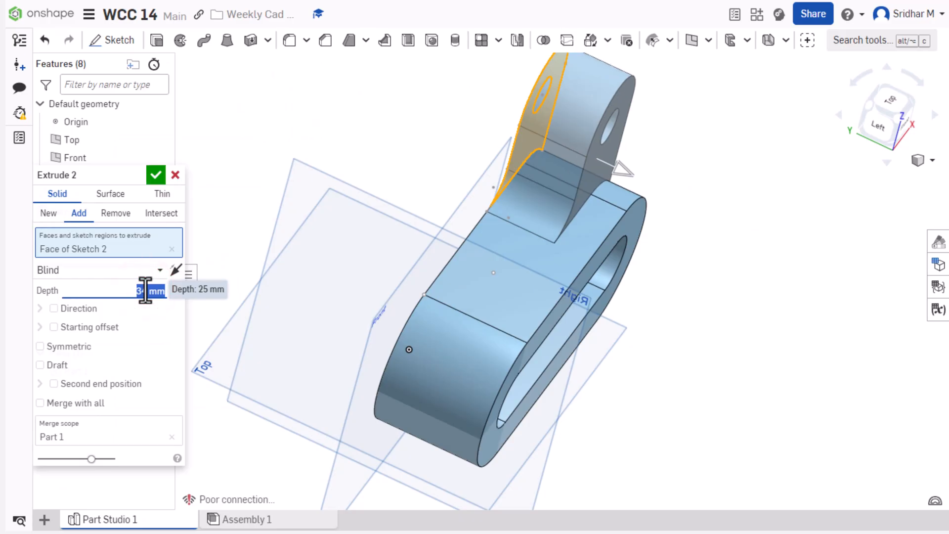
click(156, 174)
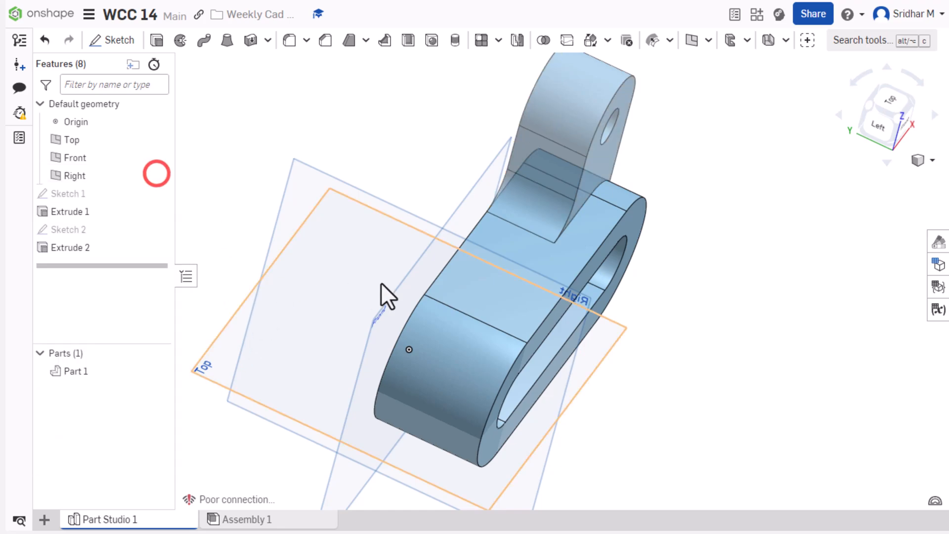
Start a sketch on the Front plane, viewed normal, and draw a slanted line about 103 mm long from the arm's rounded end to the base's upper edge
click(460, 205)
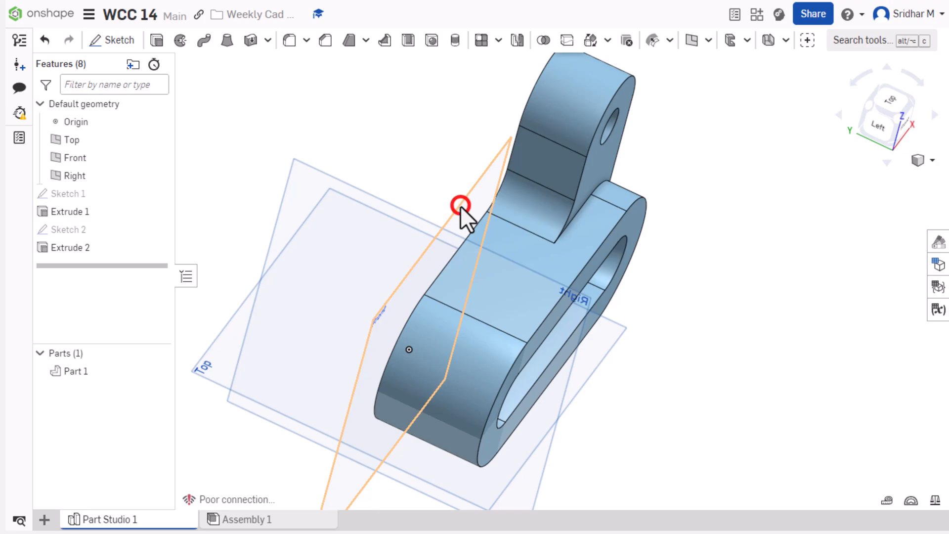
click(119, 40)
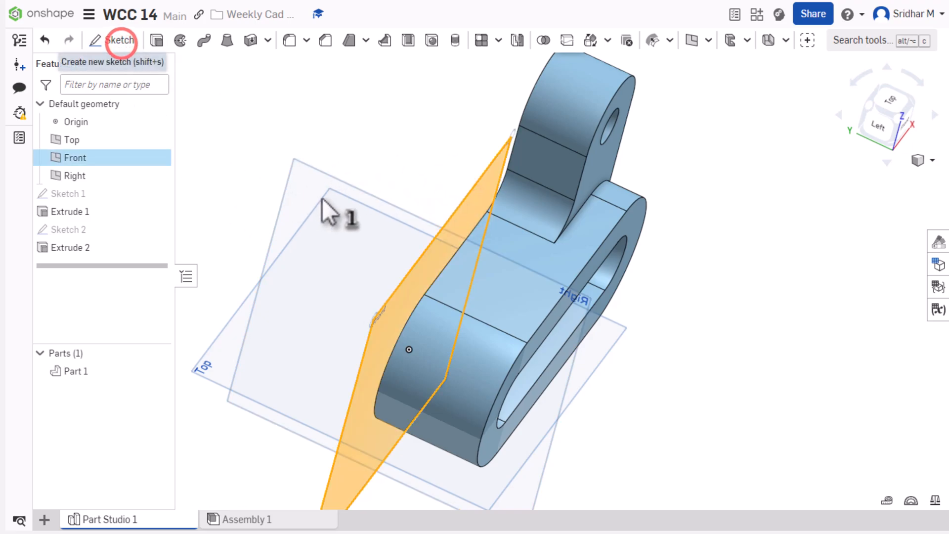
right_click(775, 226)
click(800, 348)
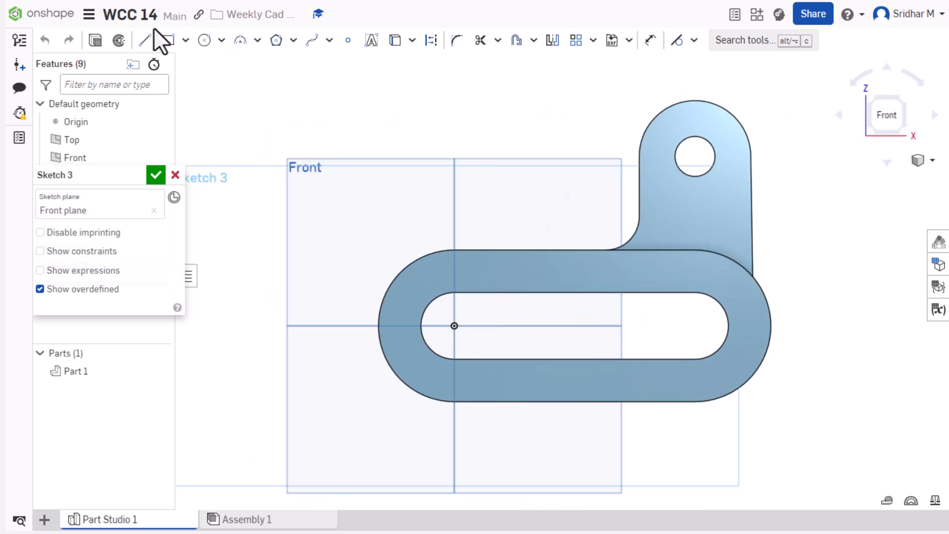
click(148, 41)
click(656, 115)
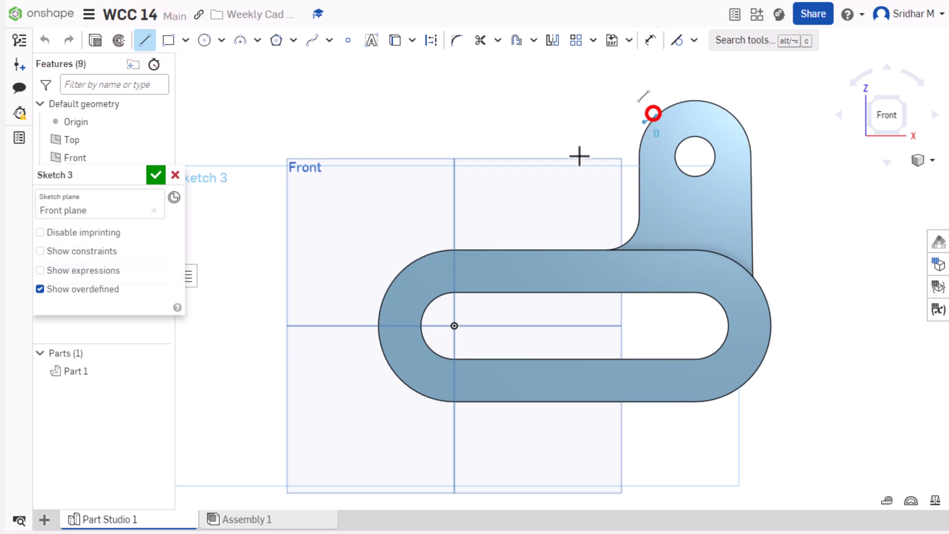
click(469, 250)
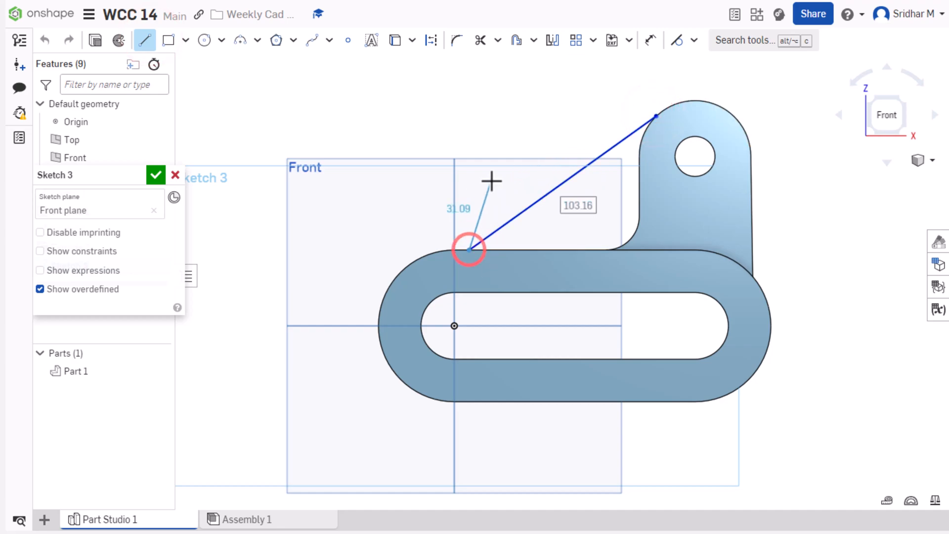
key(Escape)
Make the slanted line tangent to both the arm's rounded end and the base's outer end arc, following the reference drawing
key(alt+Tab)
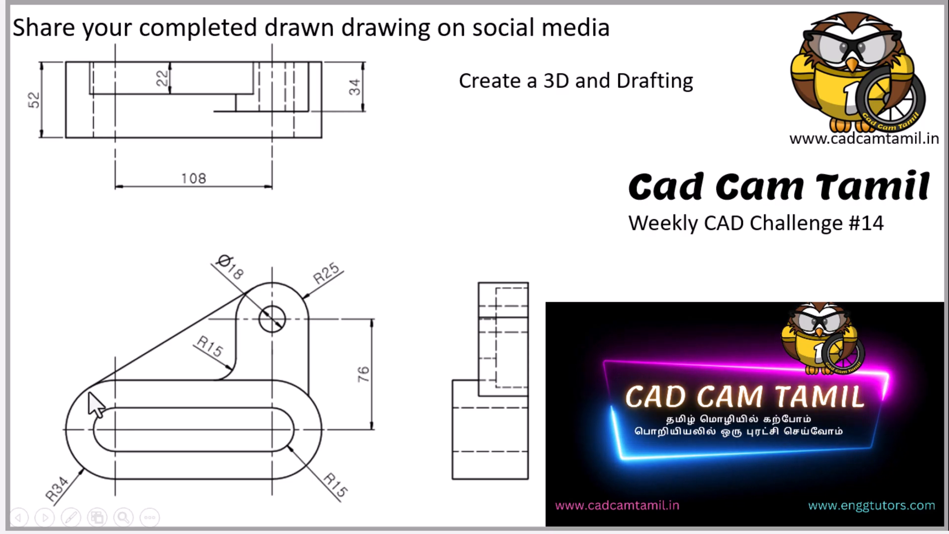
key(ctrl)
key(ctrl)
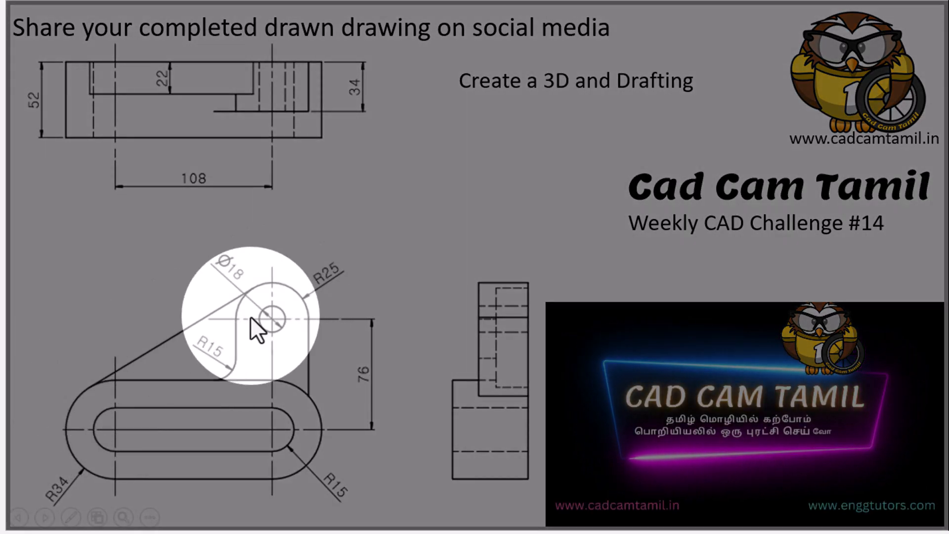
key(alt+Tab)
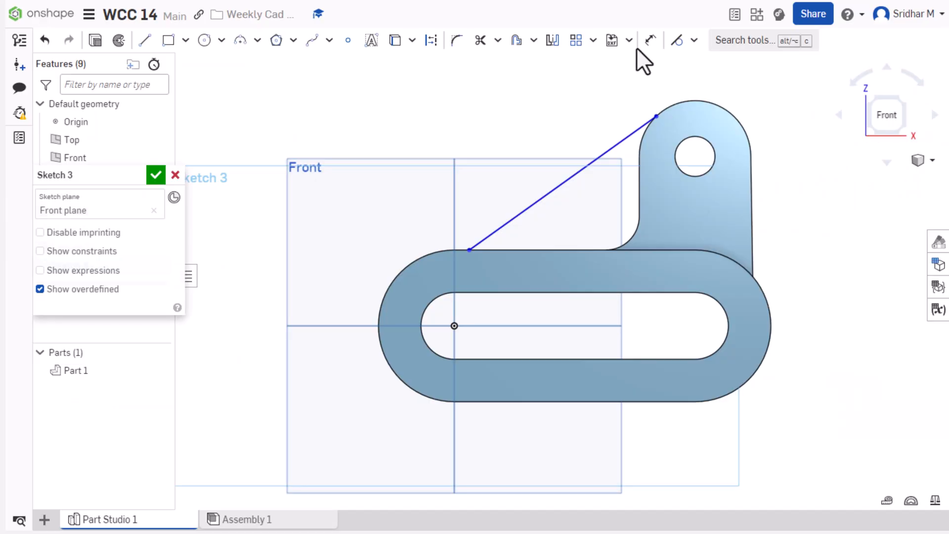
click(673, 40)
click(685, 98)
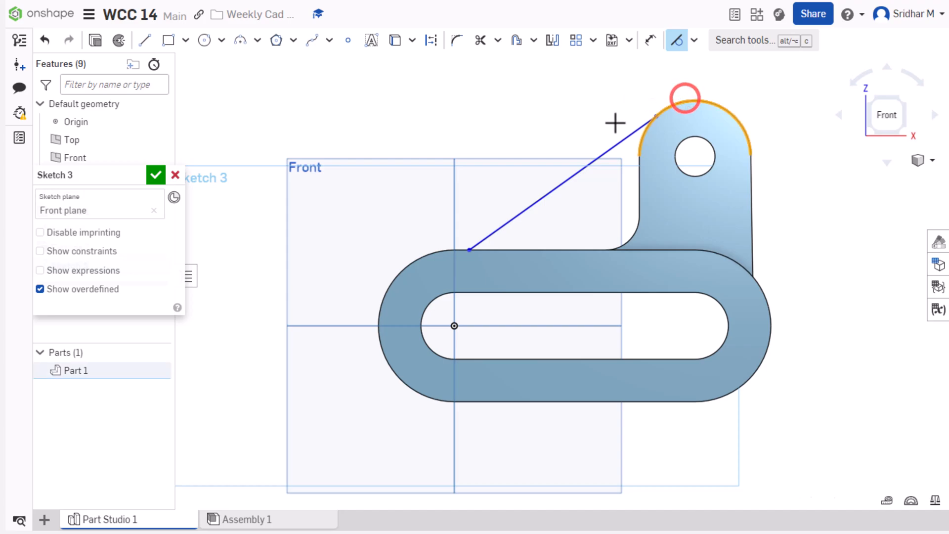
click(624, 139)
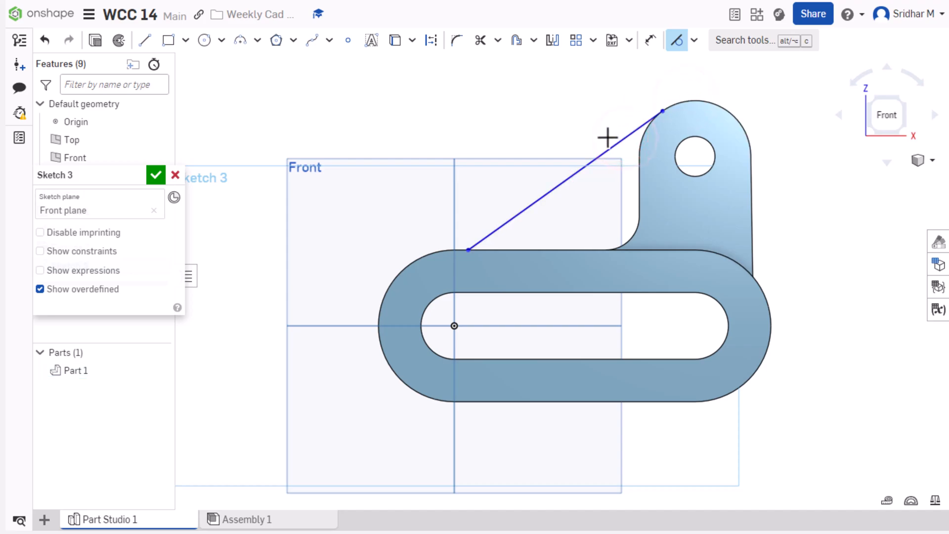
click(488, 237)
click(425, 257)
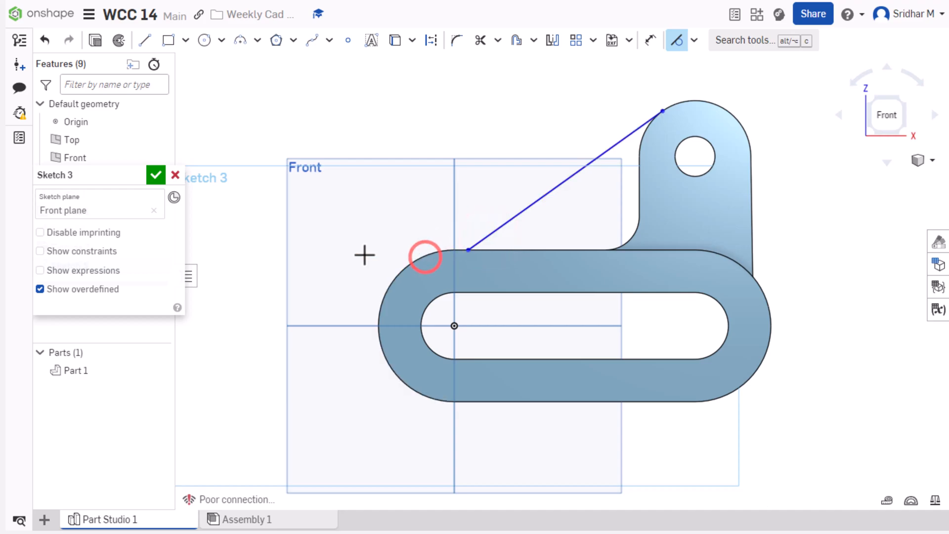
scroll(432, 268, up, 6)
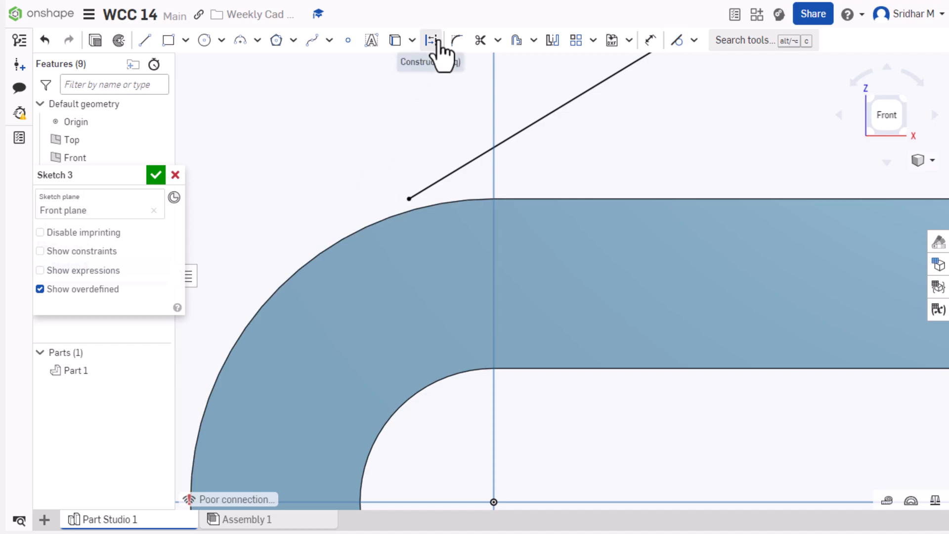
Project the base's end arc and upper edge plus the arm's fillet, inner straight edge and rounded end to close the web profile
click(412, 40)
click(426, 58)
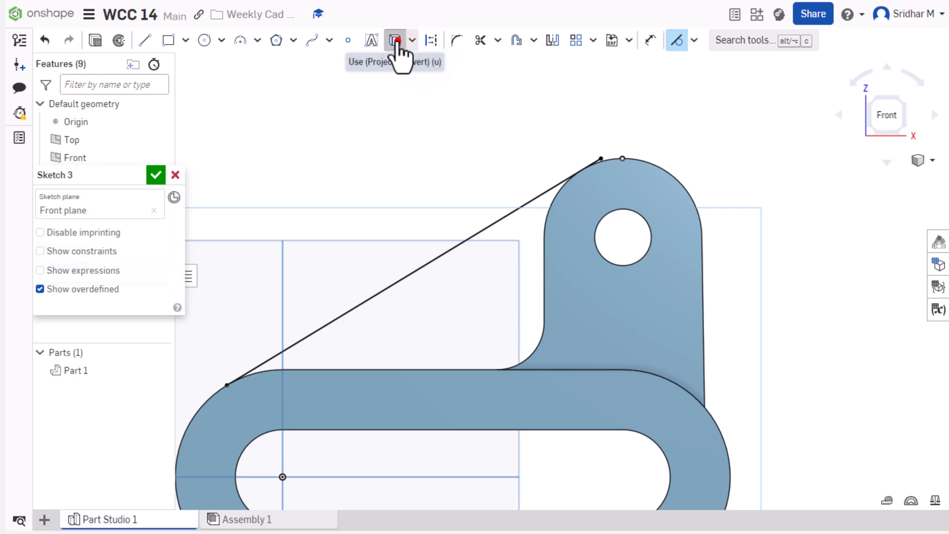
click(396, 42)
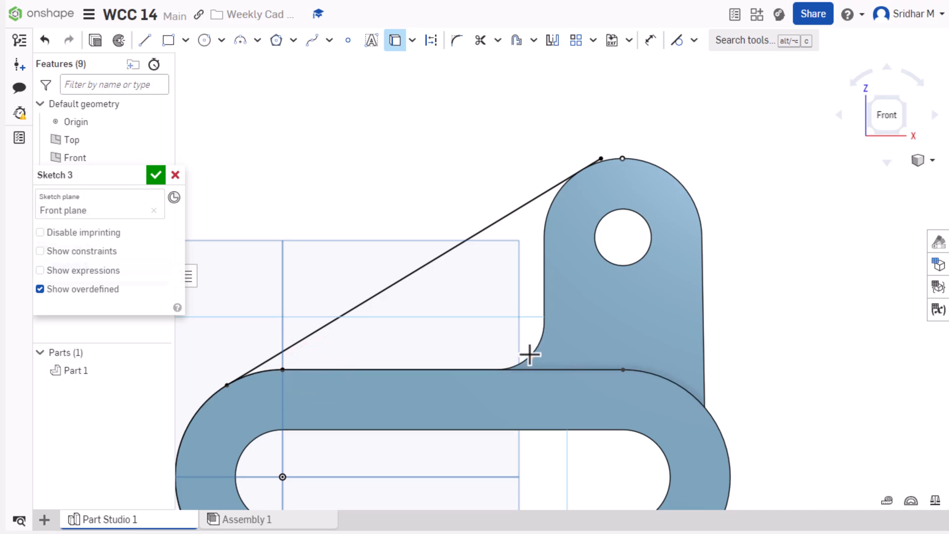
drag(534, 353, 540, 340)
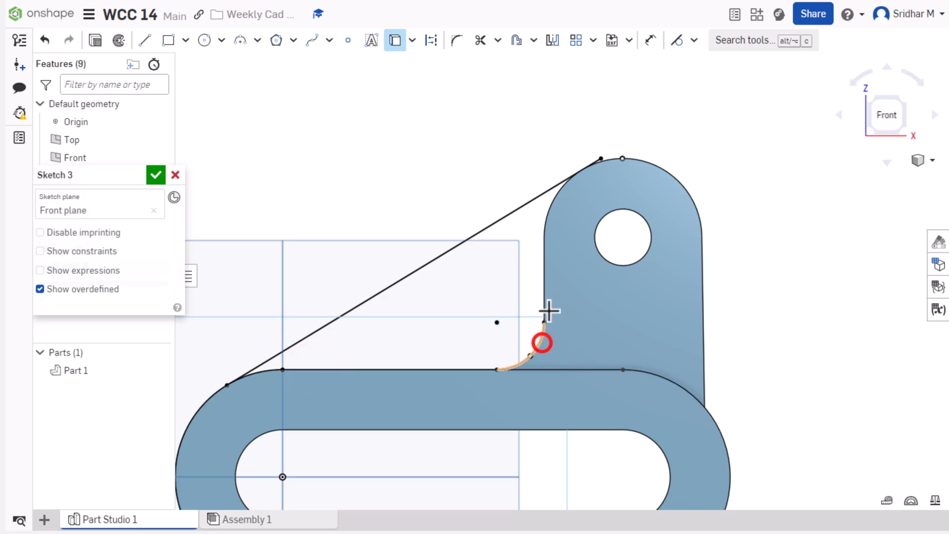
click(545, 287)
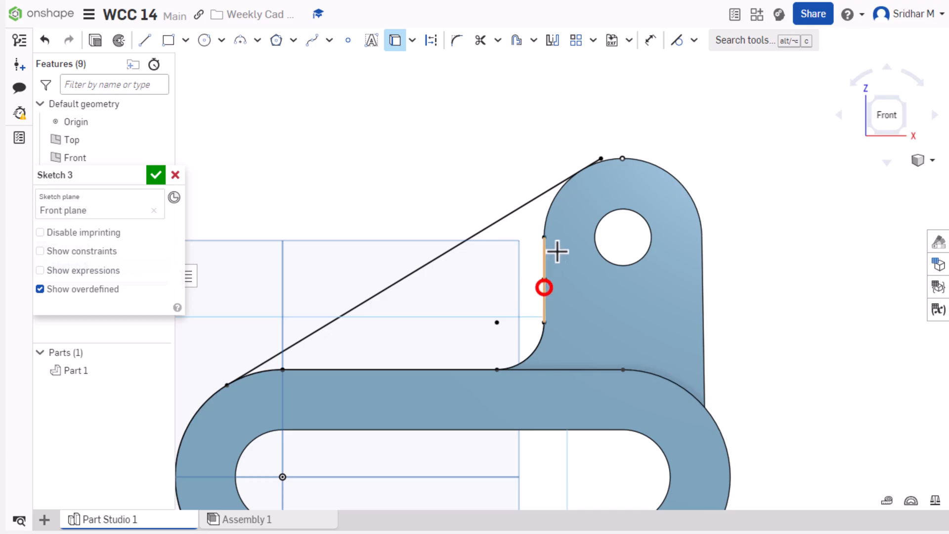
click(557, 201)
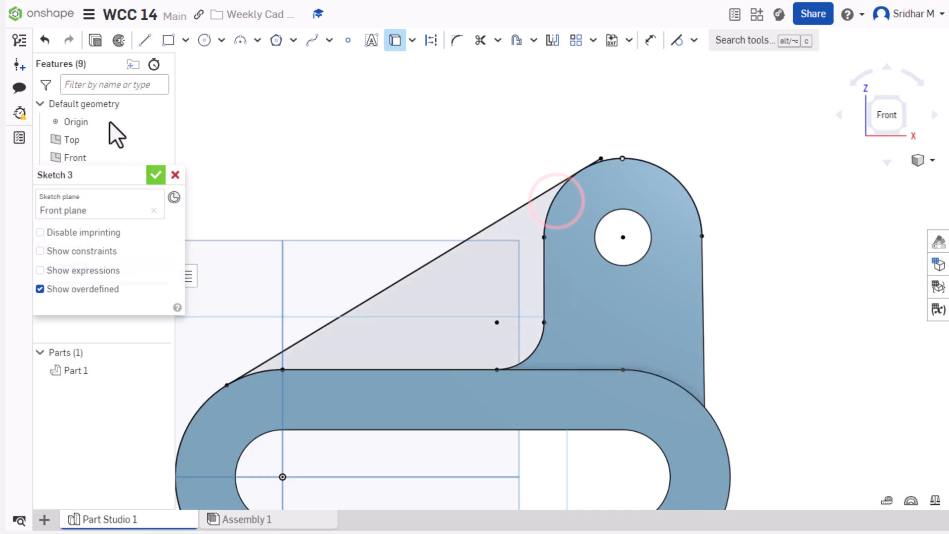
Trim the projected arm arc and the slanted line's overhang beyond their meeting point
click(481, 40)
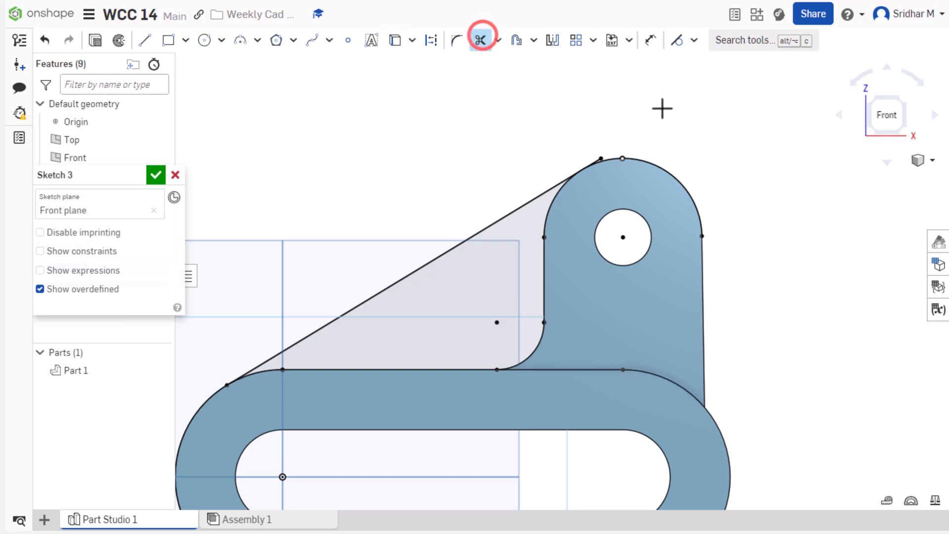
click(646, 165)
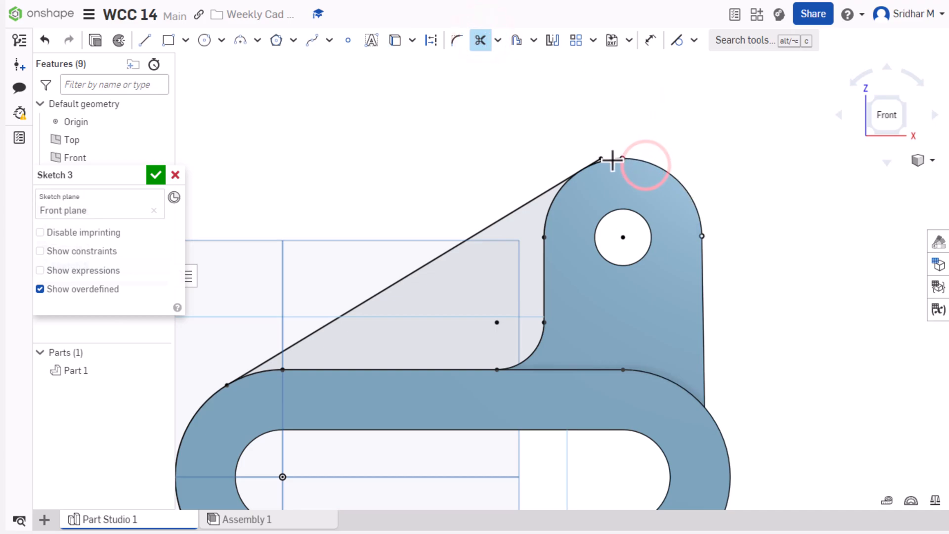
click(582, 218)
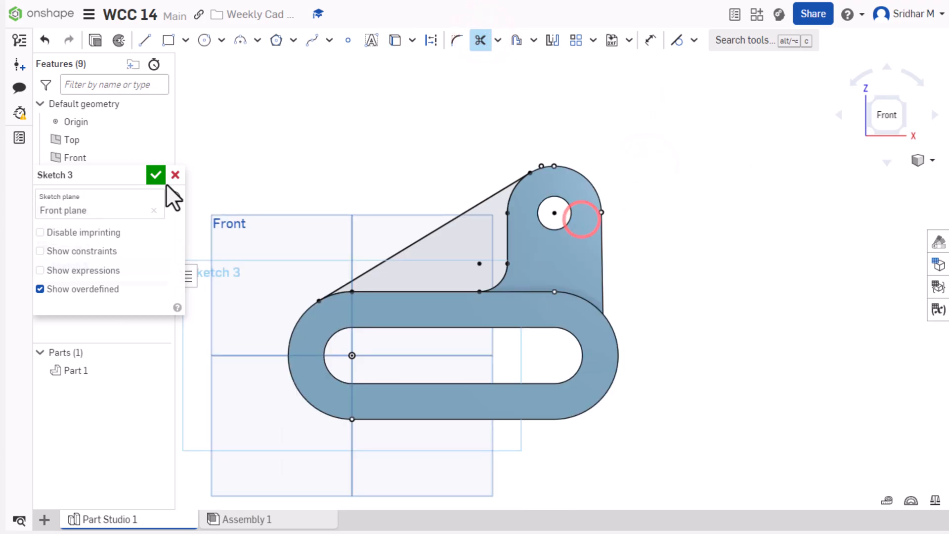
Extrude the web region between the slanted line, arm and base by 22 mm, adding it to the part, and switch to the isometric view
click(95, 40)
key(shift+e)
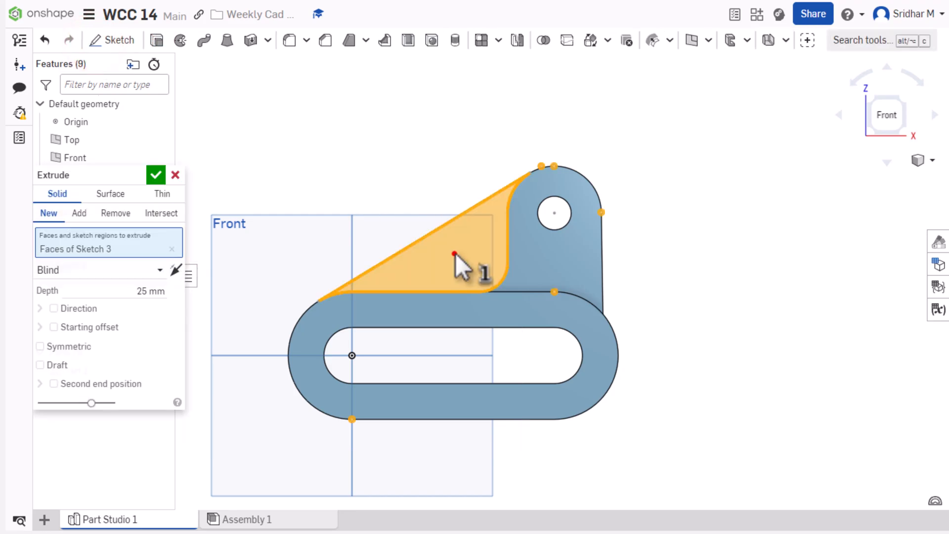
click(451, 252)
right_drag(398, 195, 448, 207)
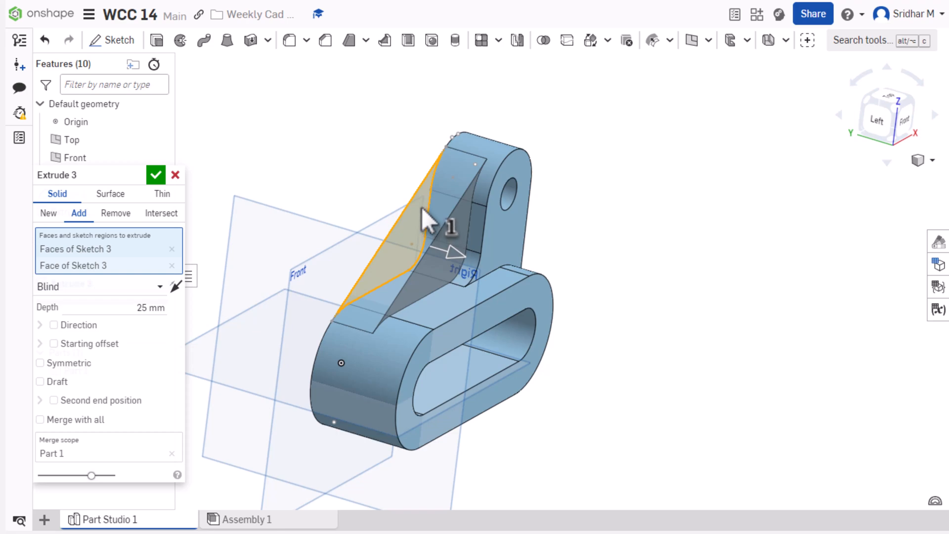
key(alt+Tab)
key(ctrl)
key(ctrl)
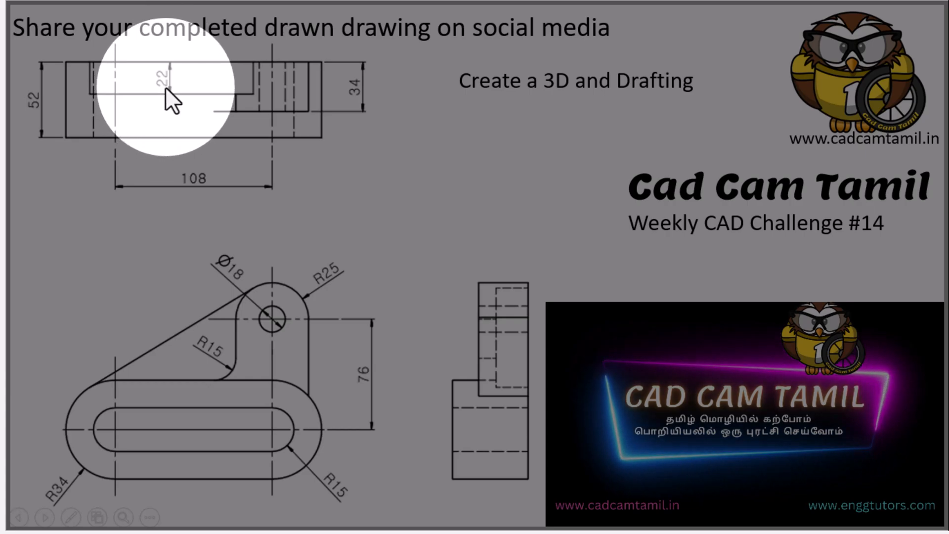
key(alt+Tab)
click(144, 309)
double_click(143, 308)
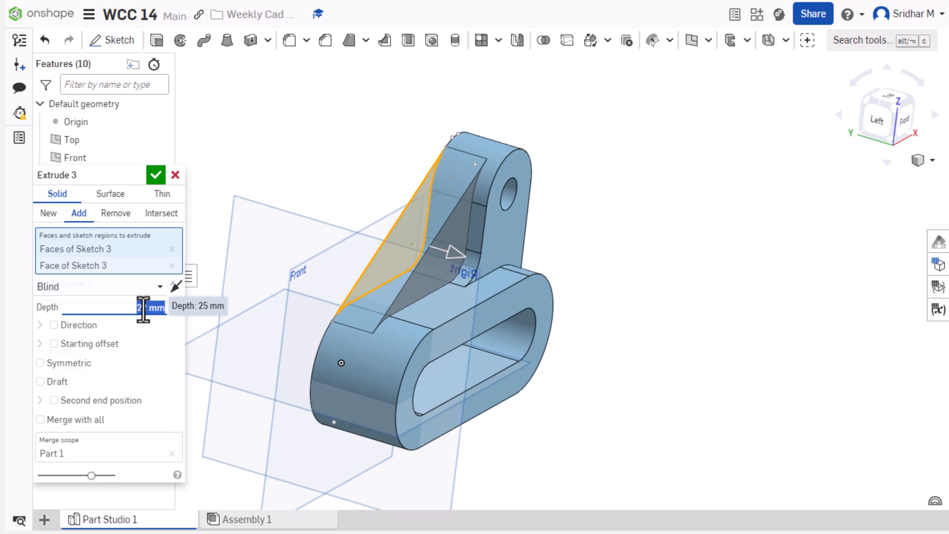
text(22)
key(Return)
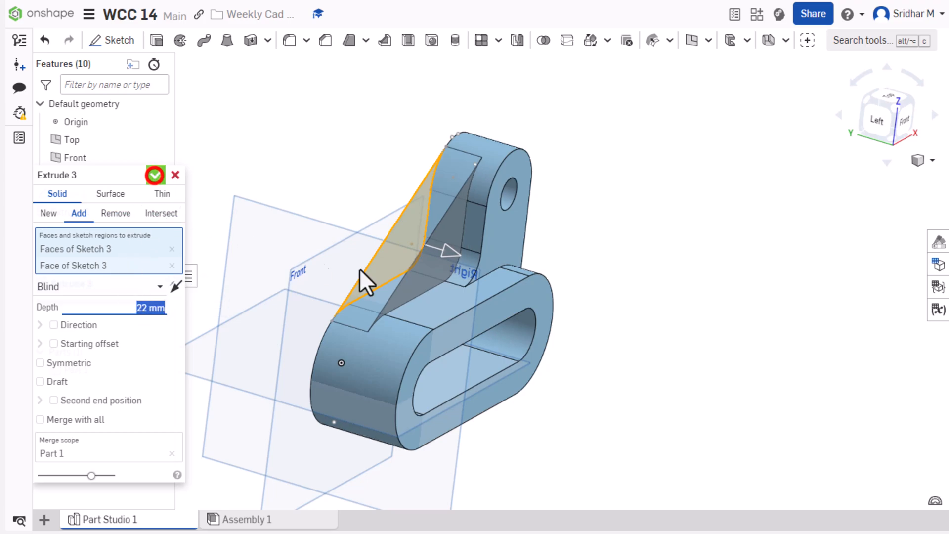
right_drag(730, 273, 690, 257)
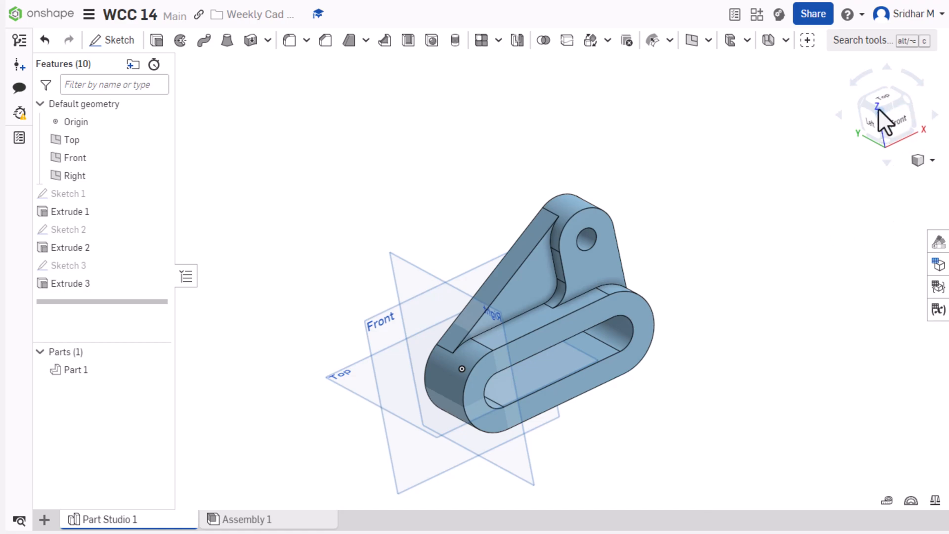
key(shift+7)
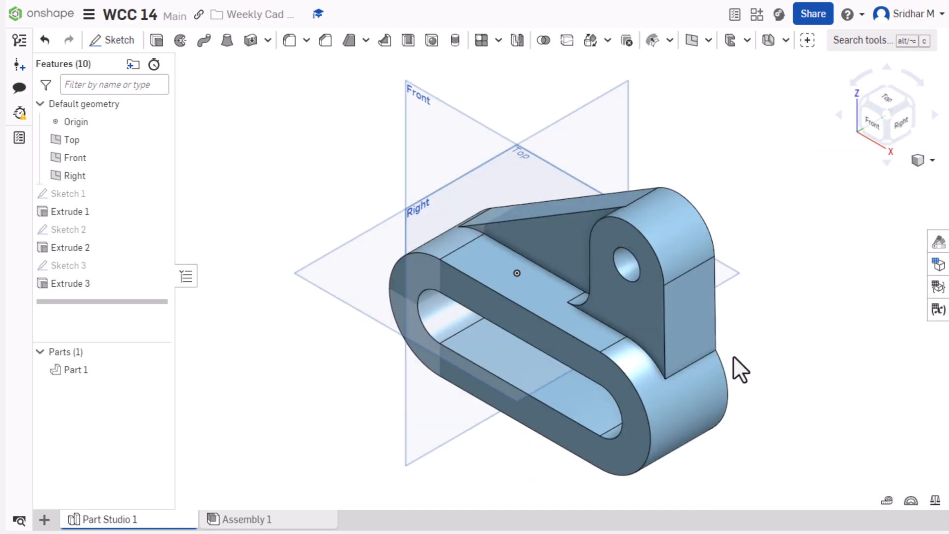